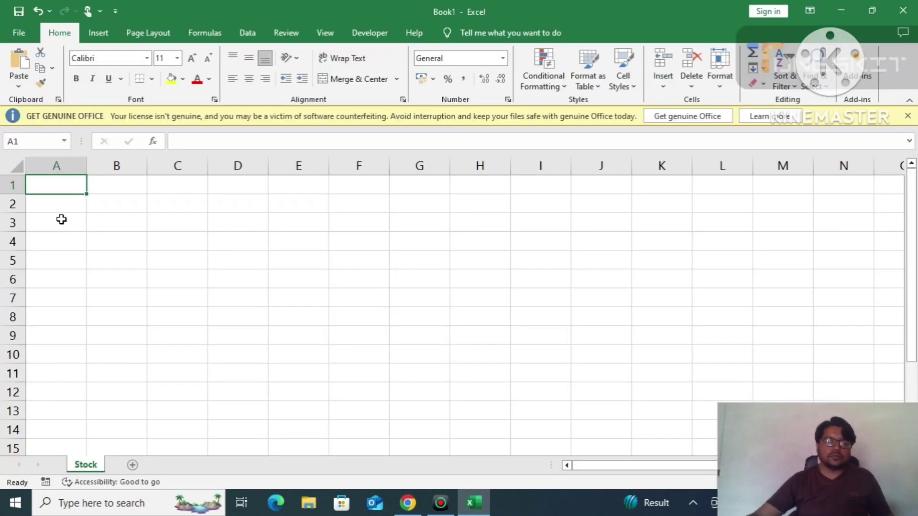
Step: Enter the column headers S.No, Product Name and Quantity in cells A3 to C3
click(62, 219)
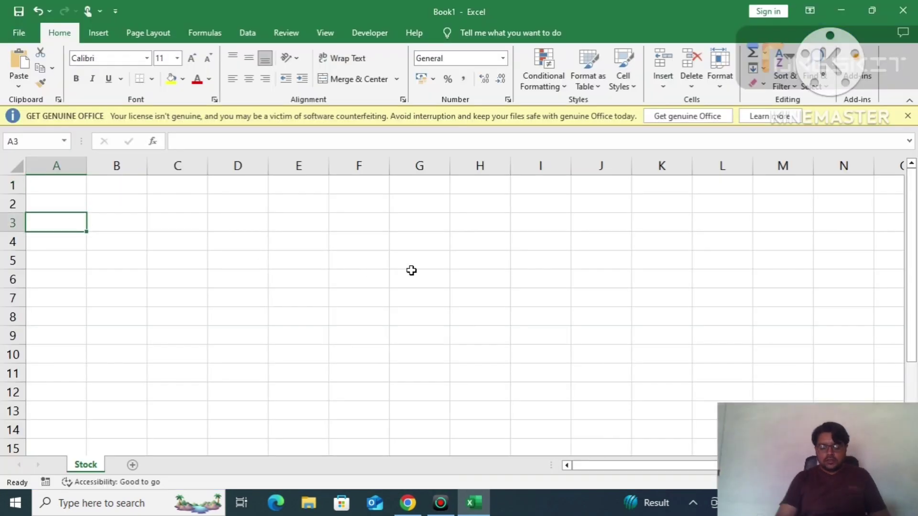
text(S.No)
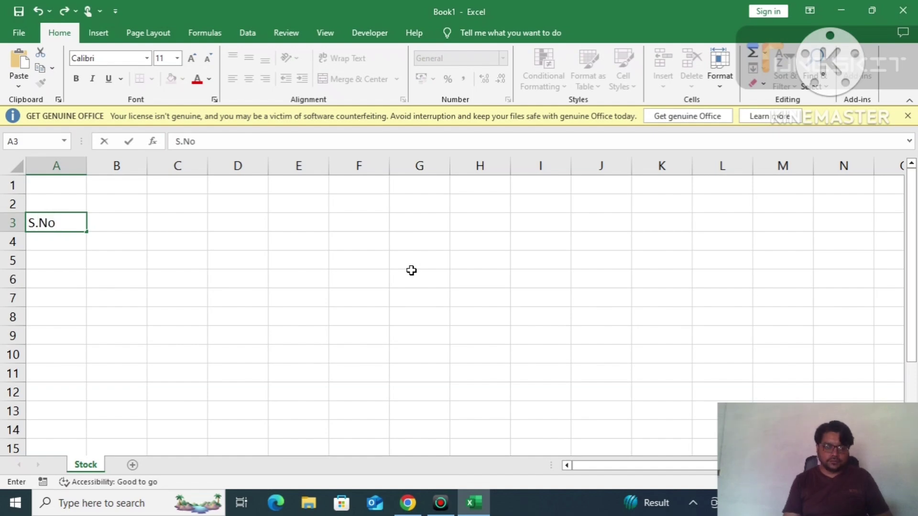
key(Tab)
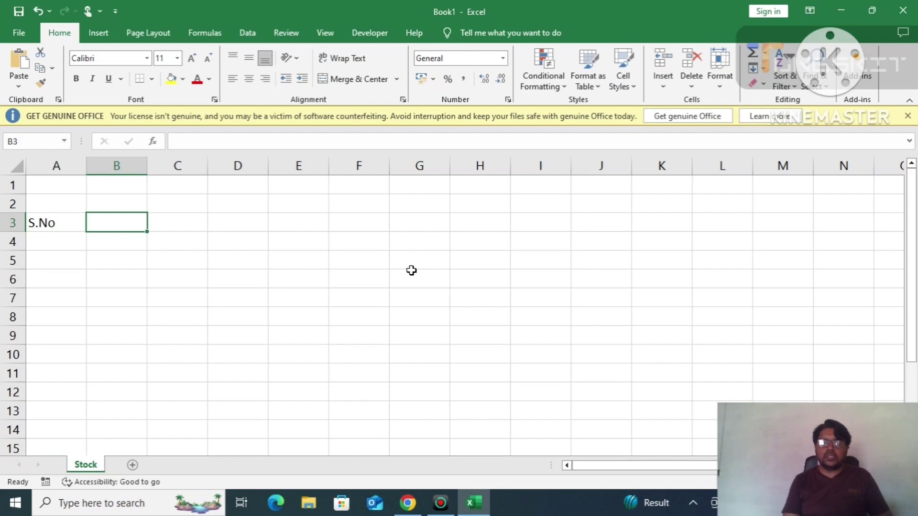
text(Pro)
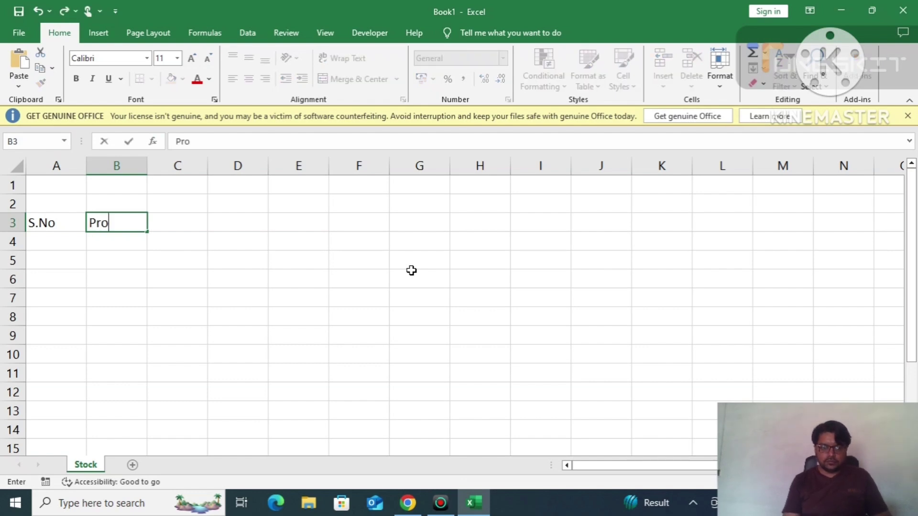
text(d)
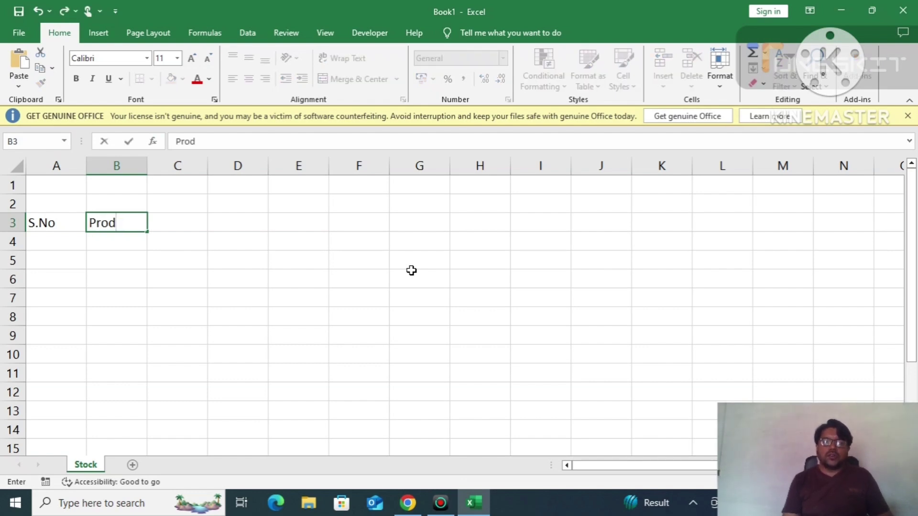
text(cuct Name)
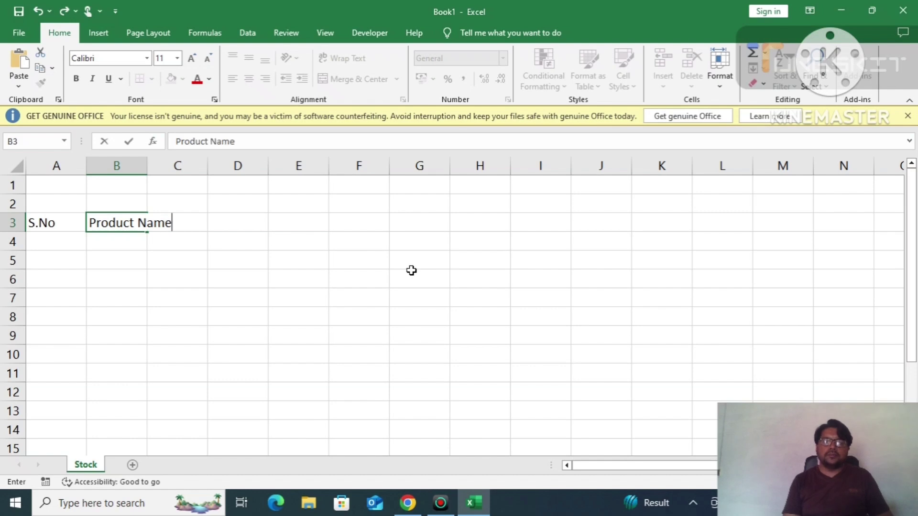
key(Tab)
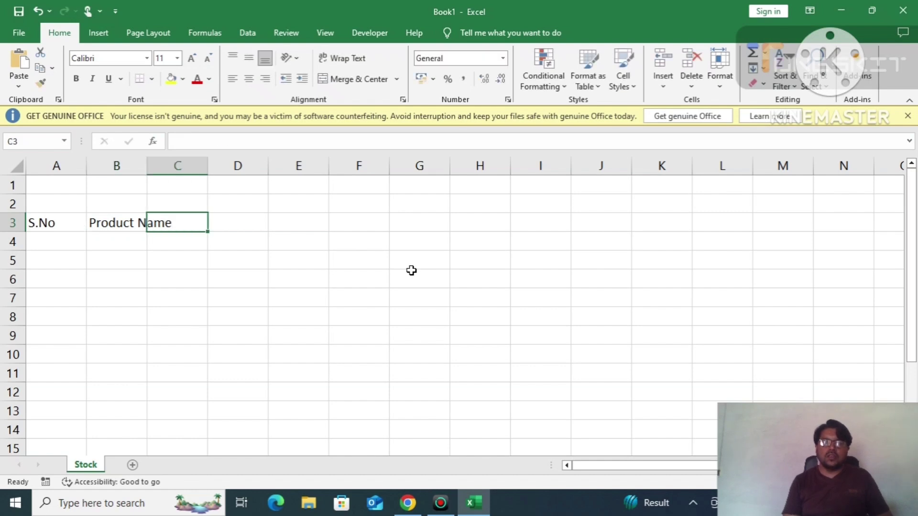
text(Qua)
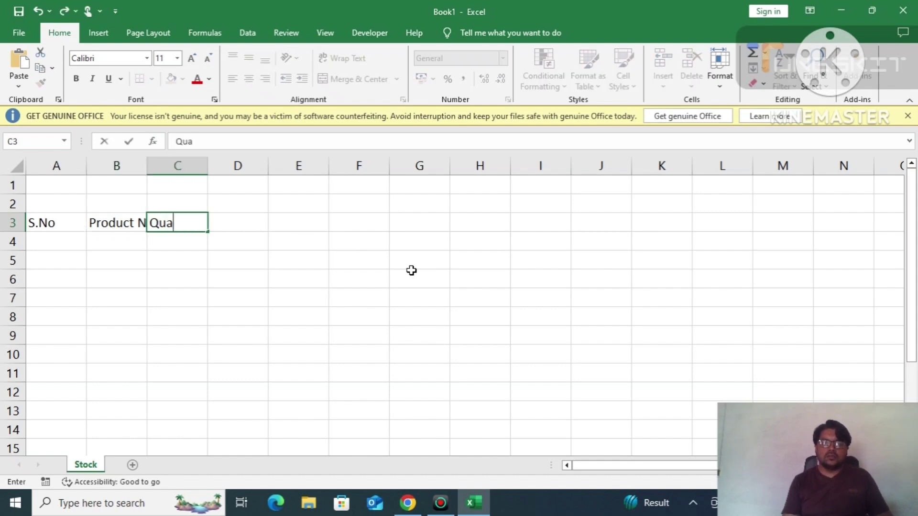
text(ntity)
key(Tab)
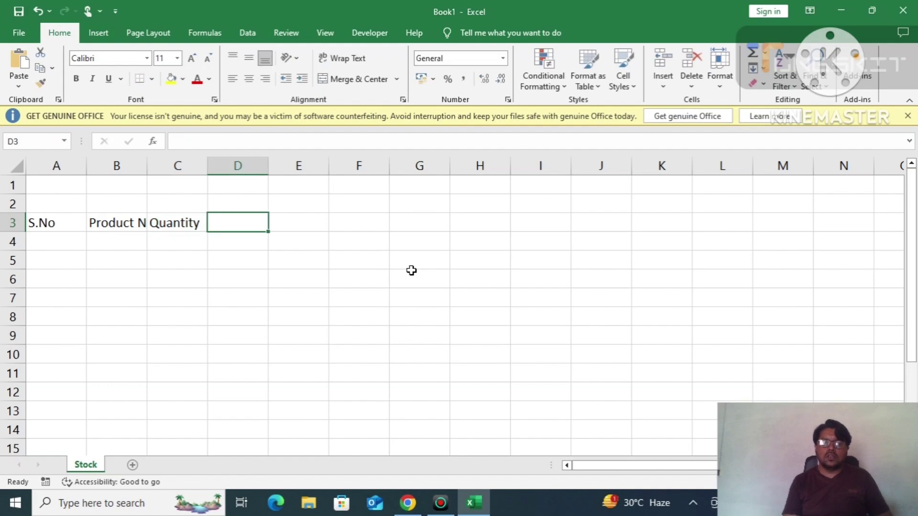
Step: Continue the header row with Rate, Sale, Total and Stock in cells D3 to G3
text(Rate)
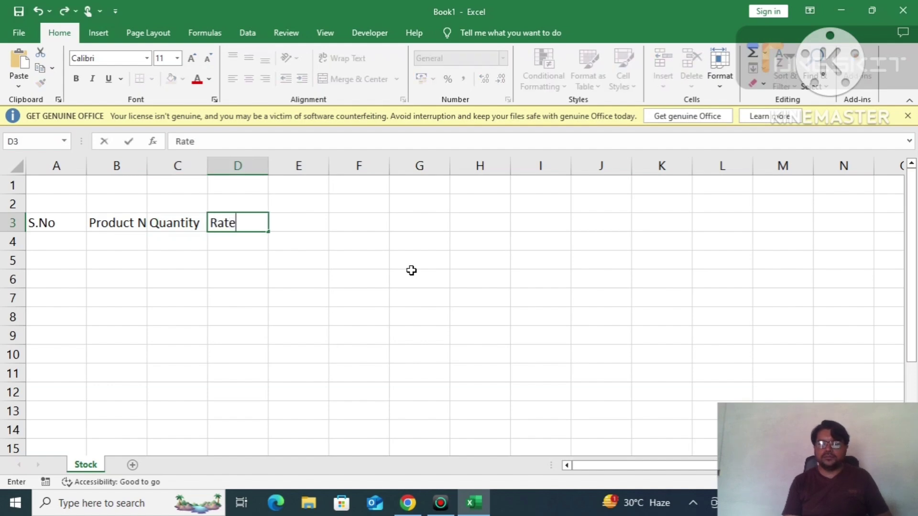
key(Tab)
text(Sale)
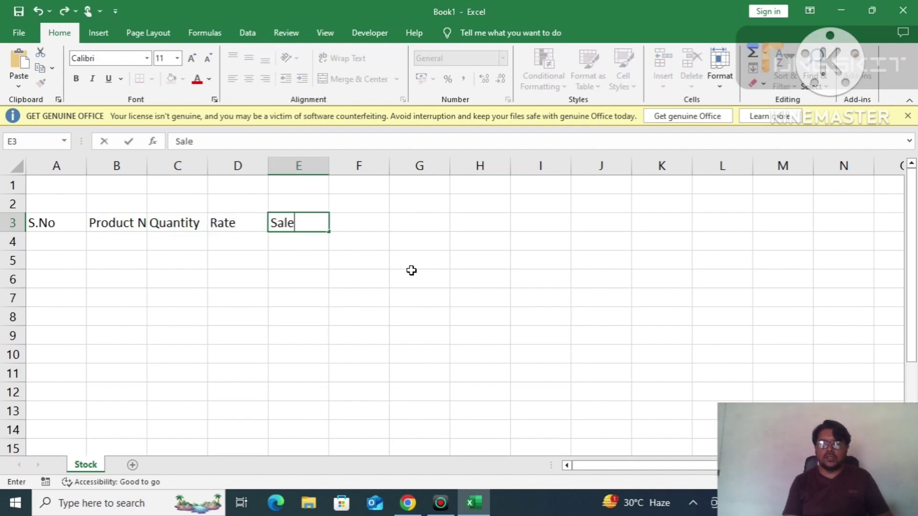
key(Tab)
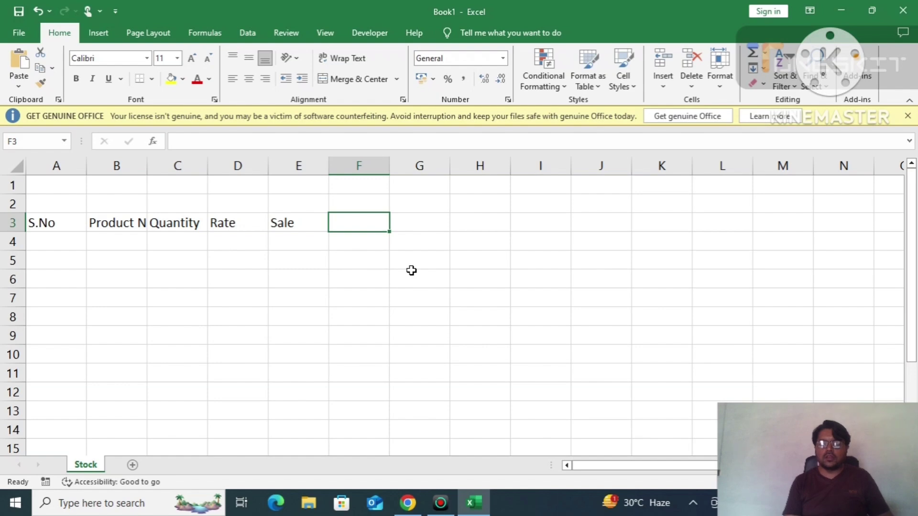
text(Total)
key(Tab)
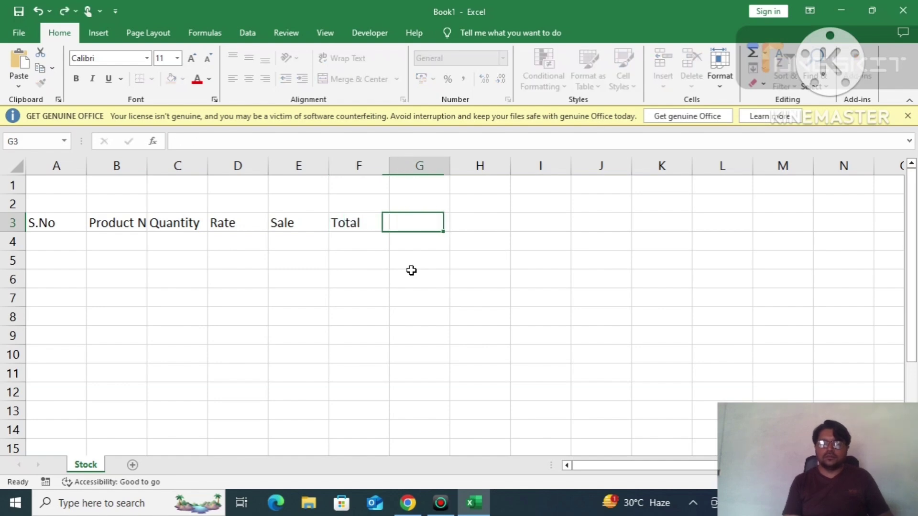
text(Stock)
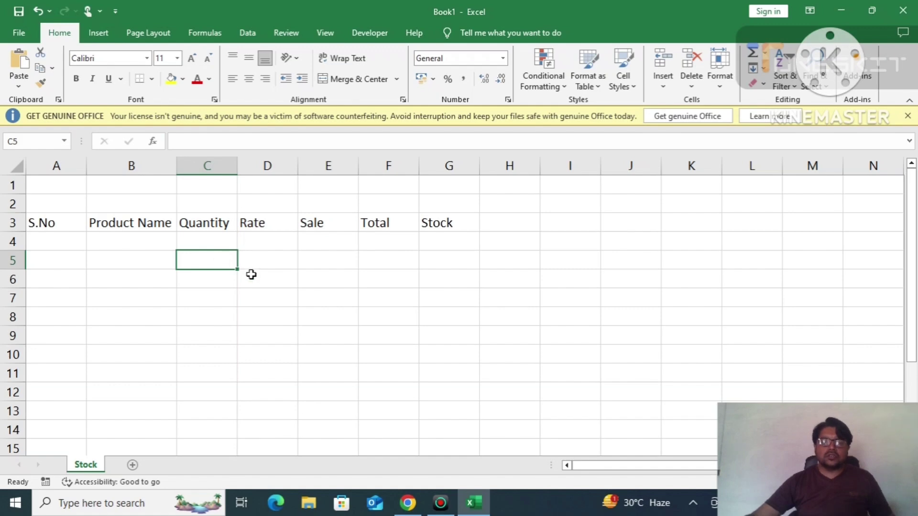
Step: Merge and center cells A1:G2 above the headers and enter the title Stock Details
drag(48, 185, 437, 210)
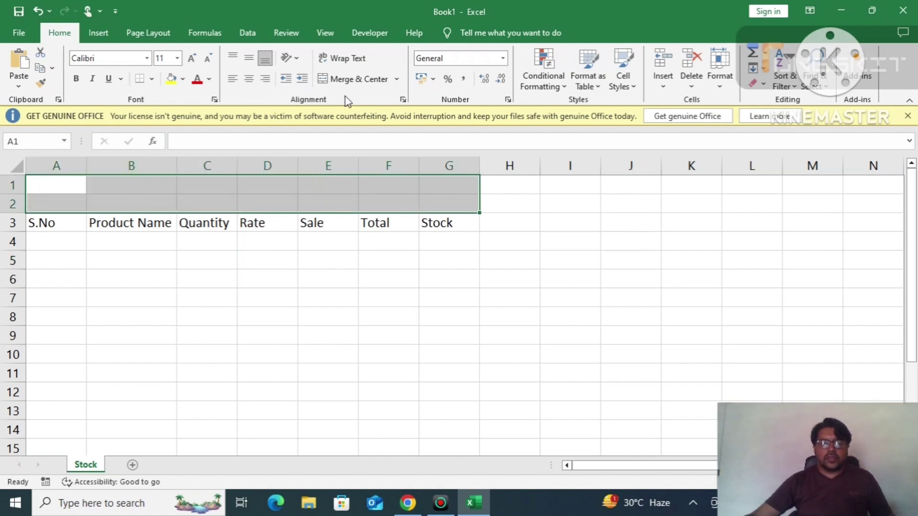
click(356, 81)
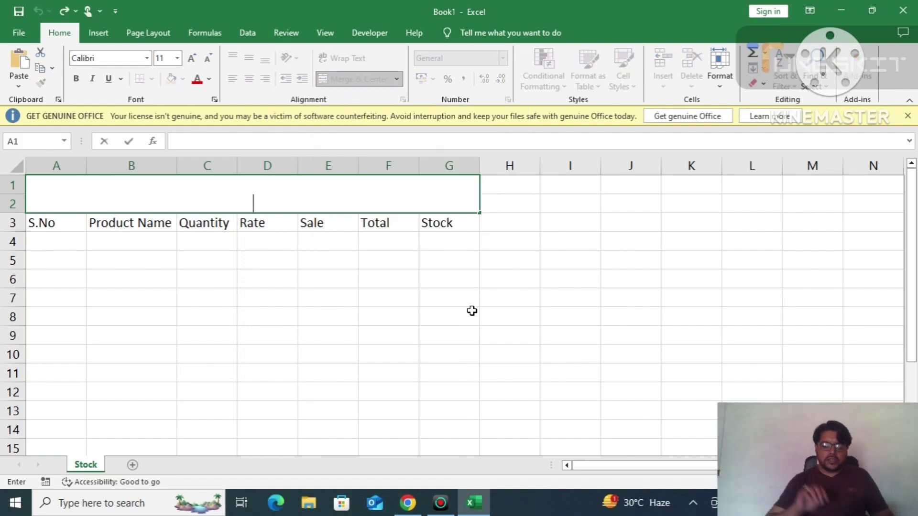
text(S)
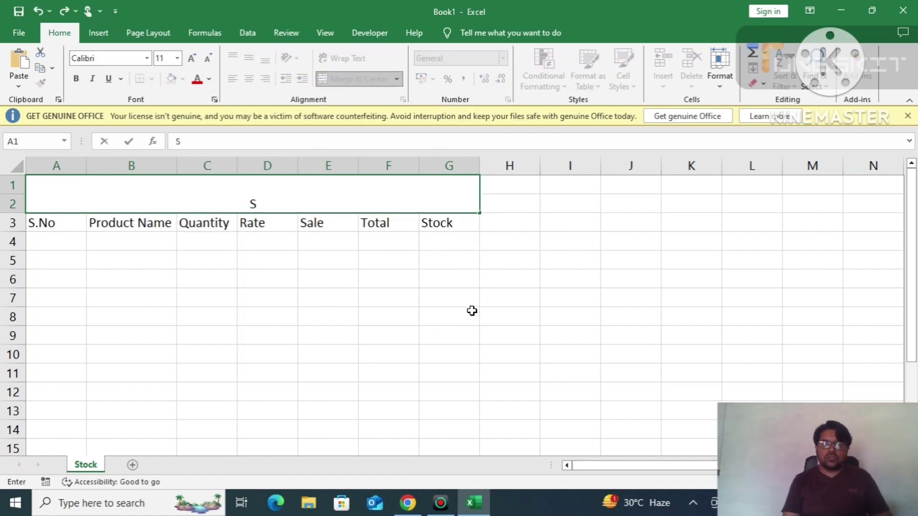
text(tock )
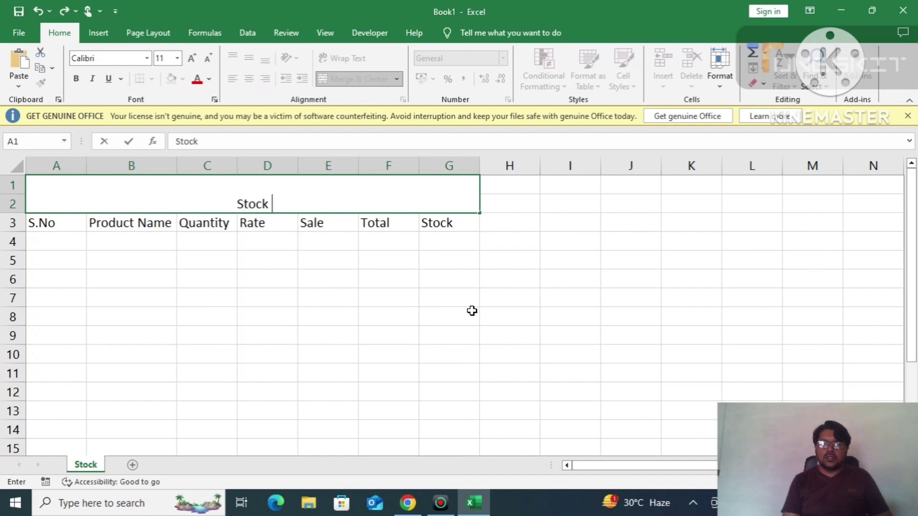
text(Details)
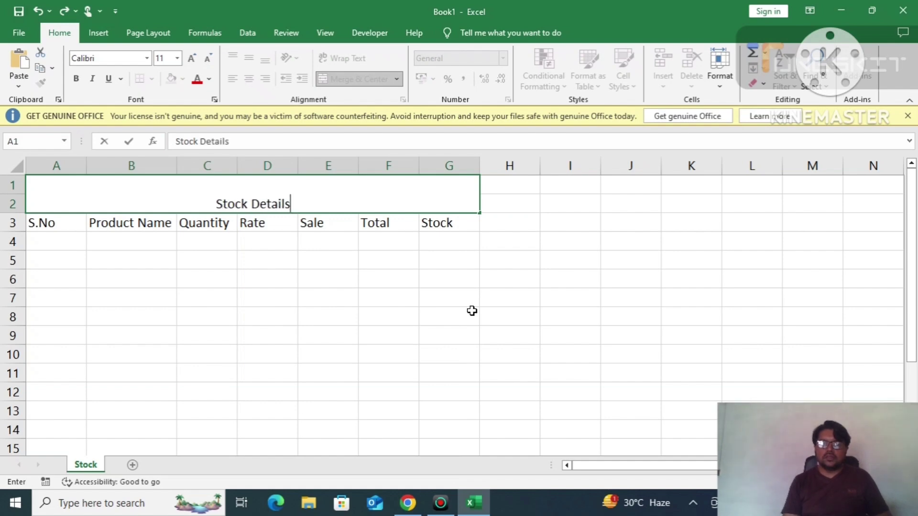
click(328, 297)
Step: Fill the merged Stock Details title cell with yellow and align its text vertically to the middle
click(297, 210)
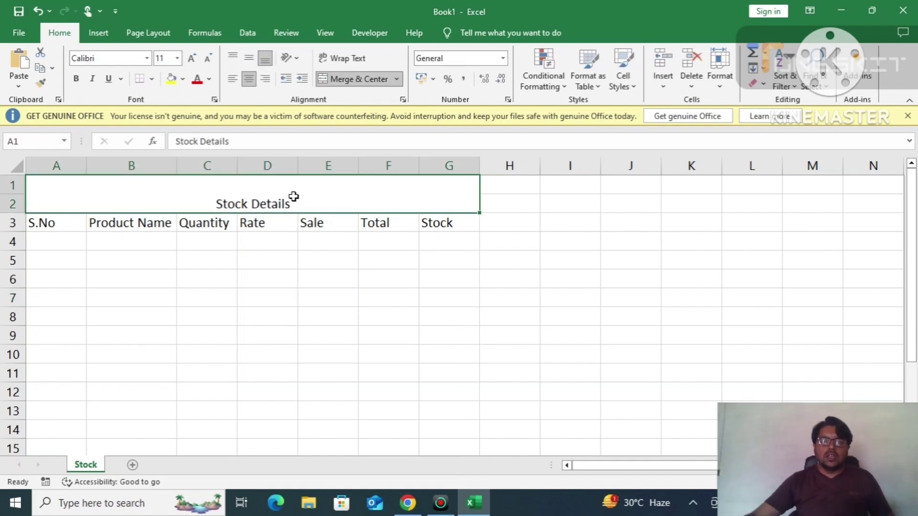
click(171, 83)
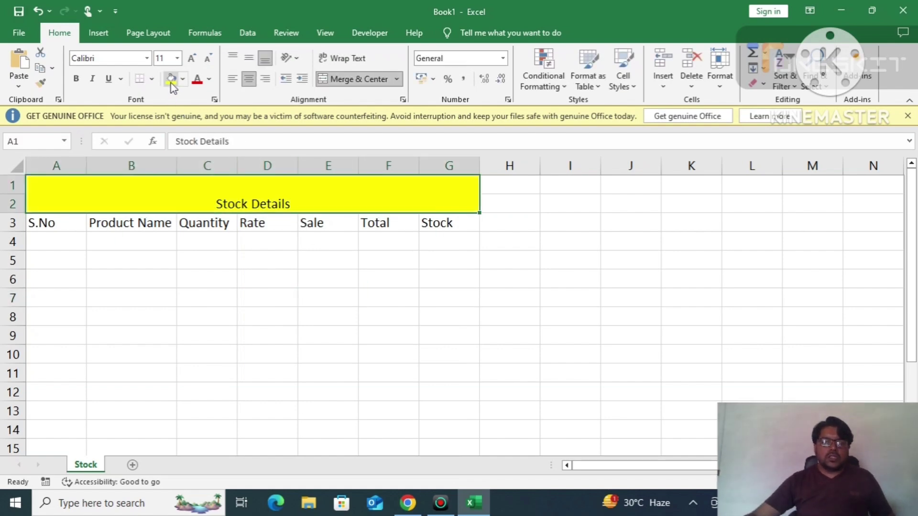
click(249, 57)
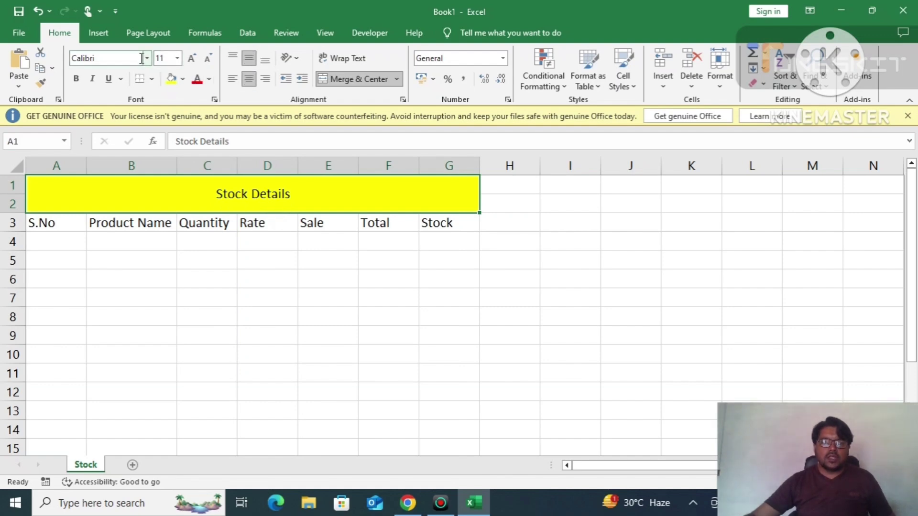
Step: Increase the Stock Details title's font size to 18
click(192, 58)
click(191, 57)
click(192, 58)
click(192, 57)
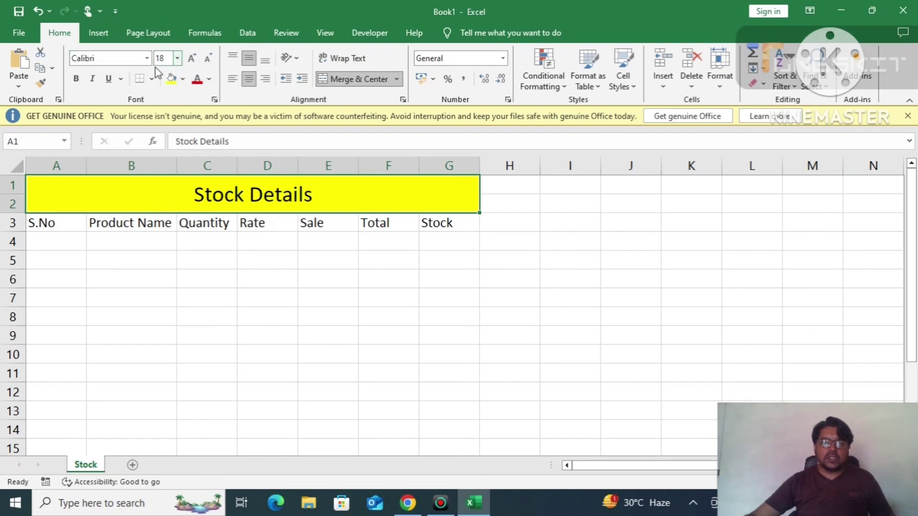
Step: Set the Stock Details title's font to Trebuchet MS and make it bold
click(147, 58)
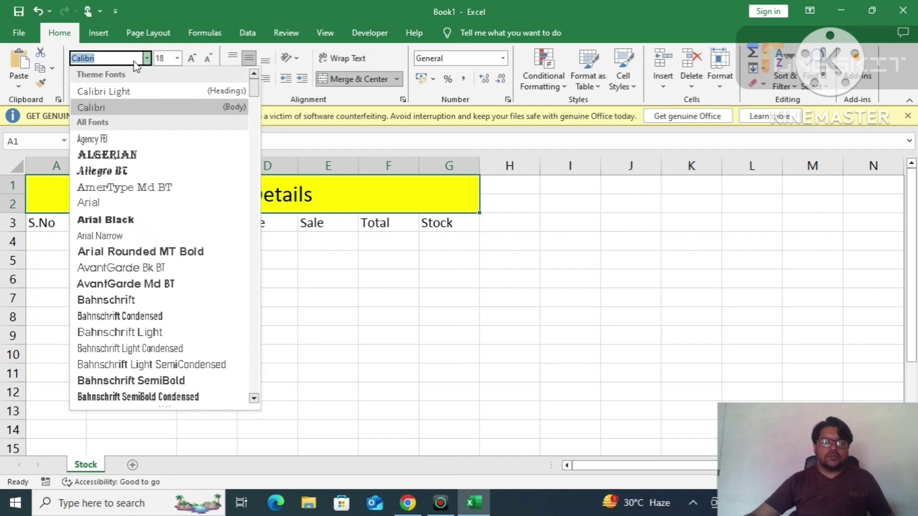
text(Times New Roman)
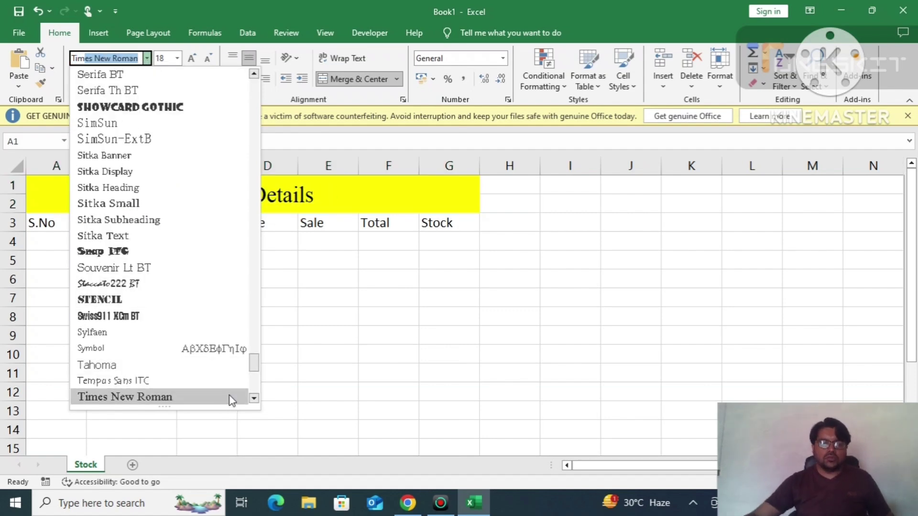
click(254, 400)
click(254, 400)
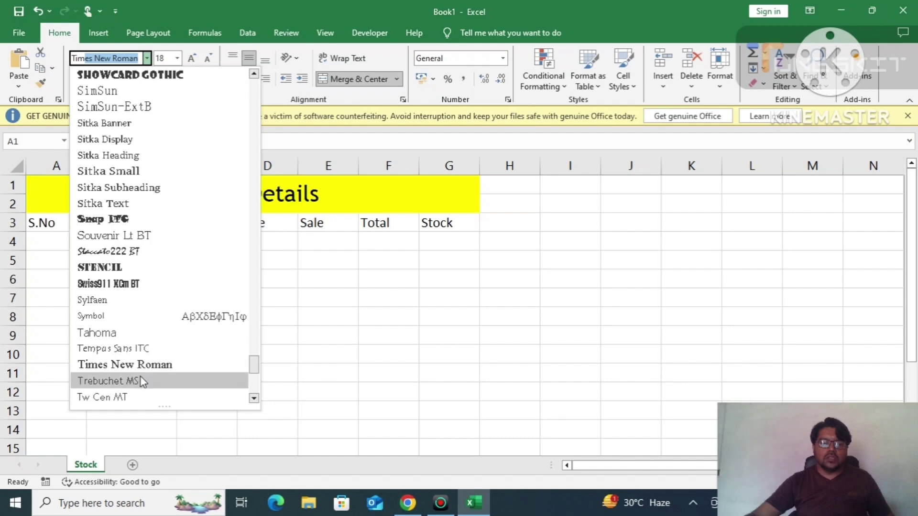
click(139, 375)
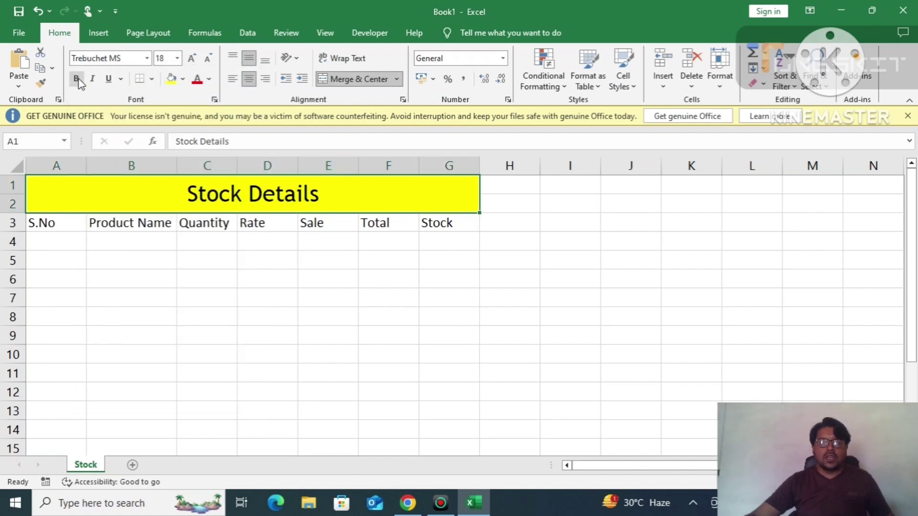
click(76, 79)
Step: Fill the header cells A3:G3 with standard orange and apply all borders to them
drag(45, 223, 449, 223)
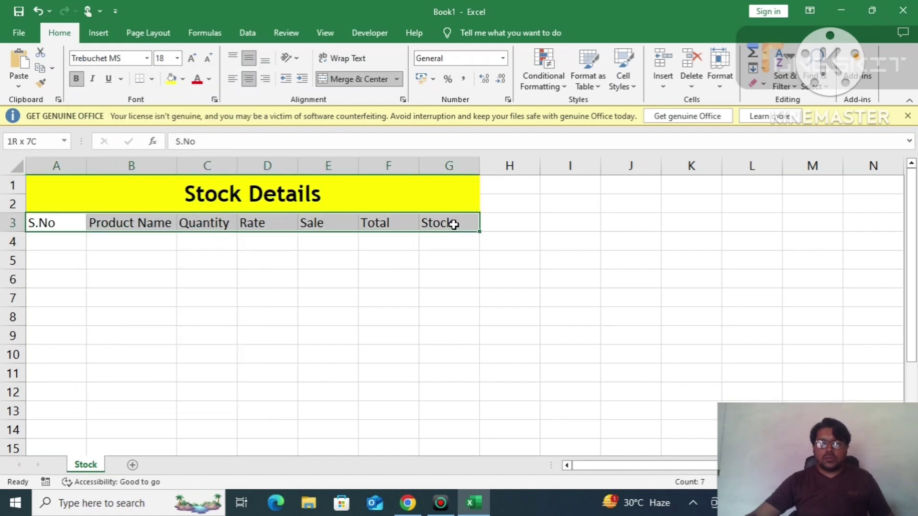
click(182, 79)
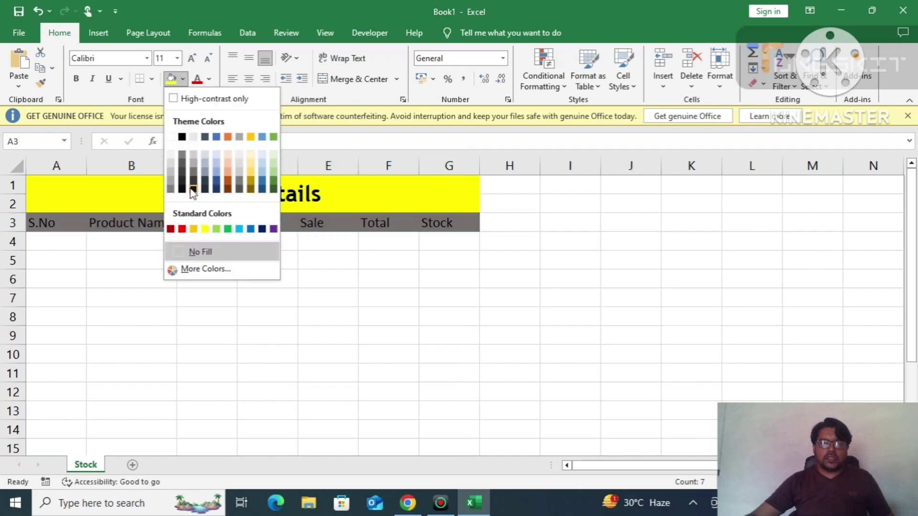
click(194, 229)
click(151, 80)
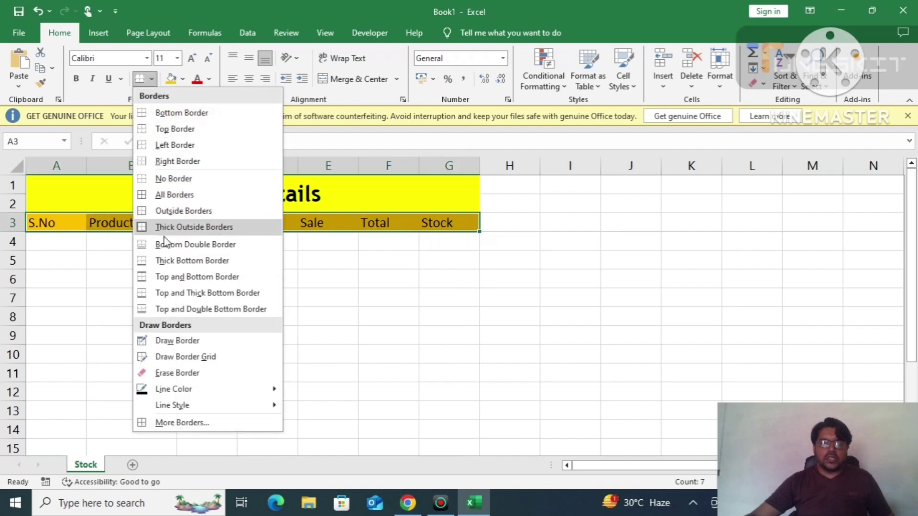
click(168, 196)
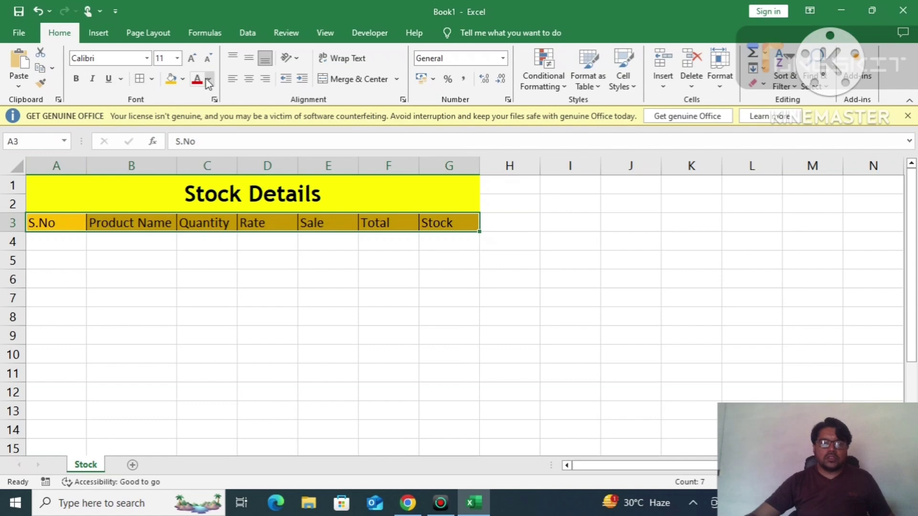
Step: Make the header cells A3:G3 bold and set their font to Trebuchet MS
click(76, 79)
click(124, 58)
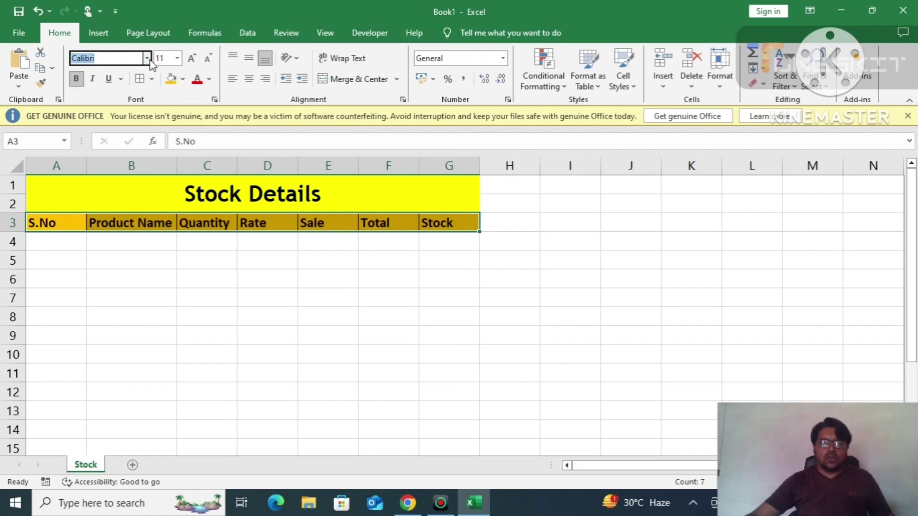
click(147, 58)
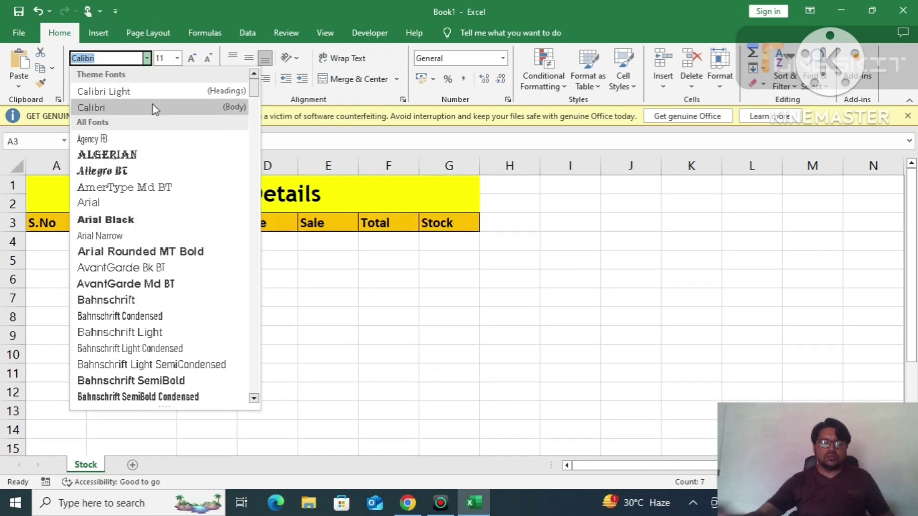
text(Times New Roman)
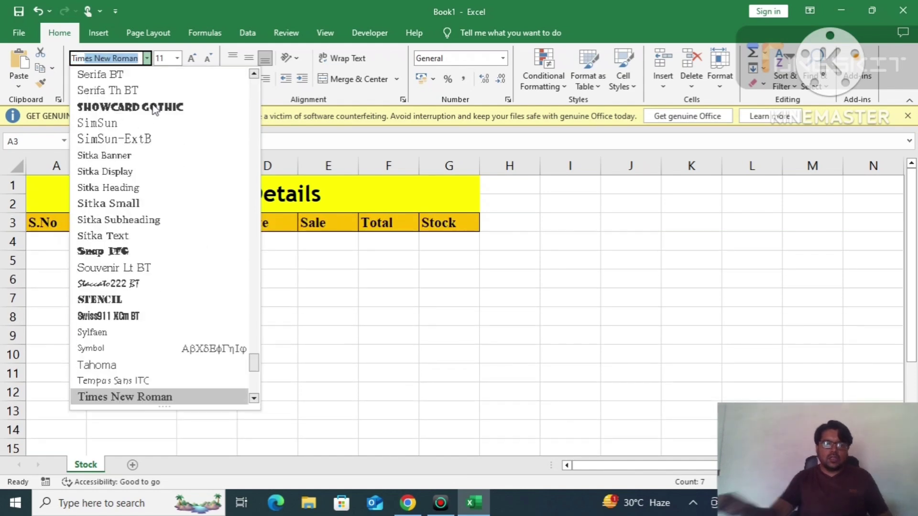
click(254, 399)
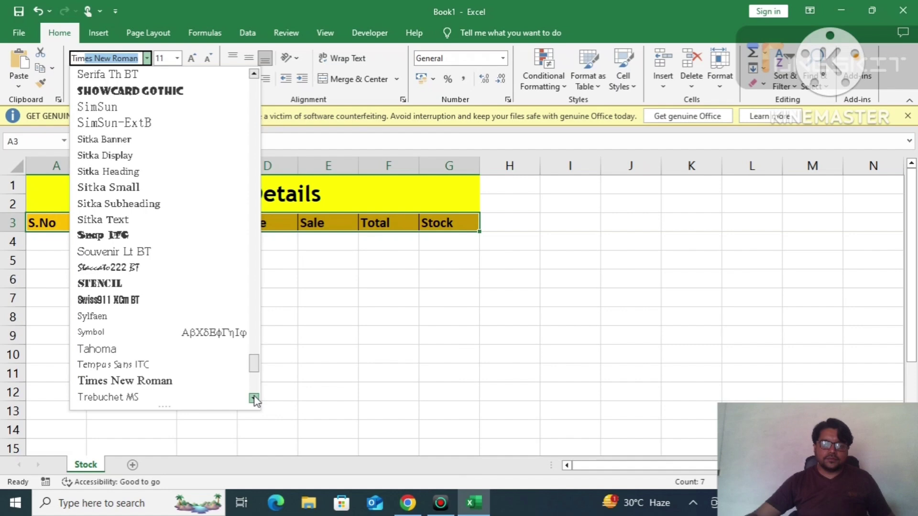
click(172, 393)
click(109, 295)
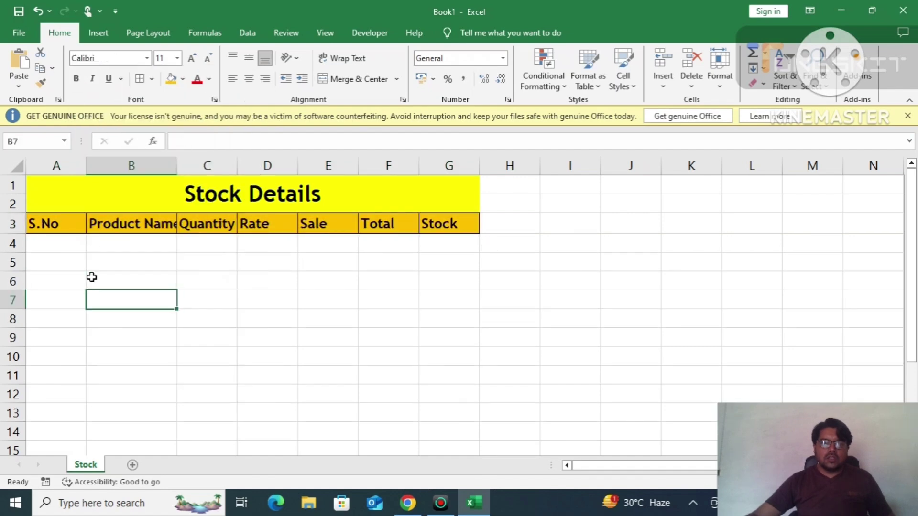
Step: Widen columns A to G to an equal width, and fit column B's width to the Product Name header
drag(57, 166, 480, 168)
double_click(480, 166)
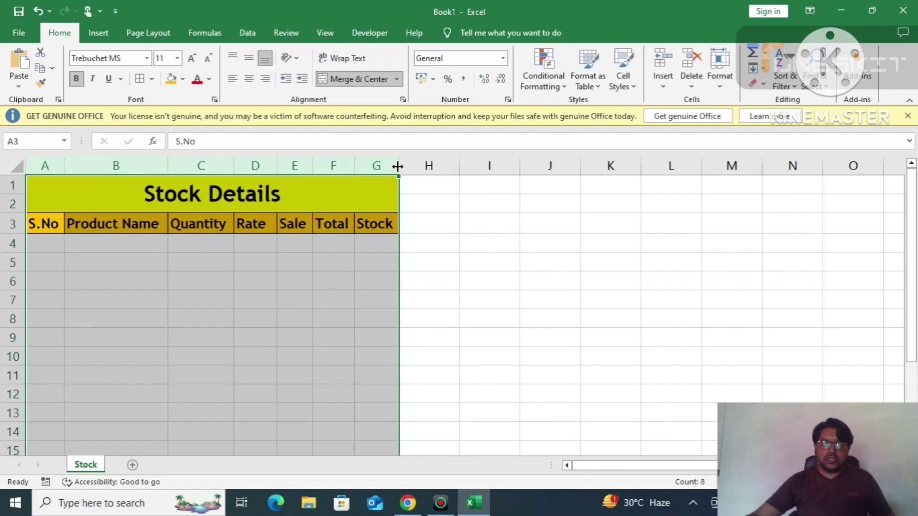
drag(399, 165, 420, 164)
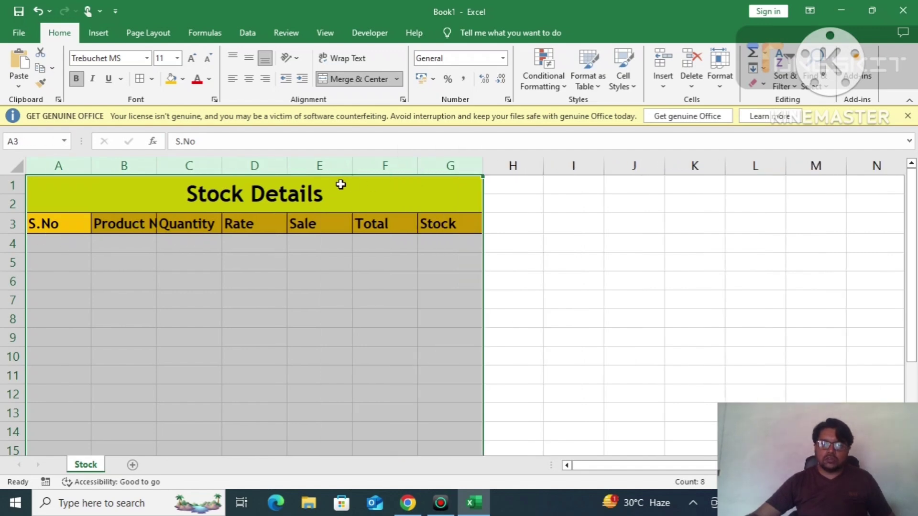
drag(153, 165, 178, 166)
click(167, 287)
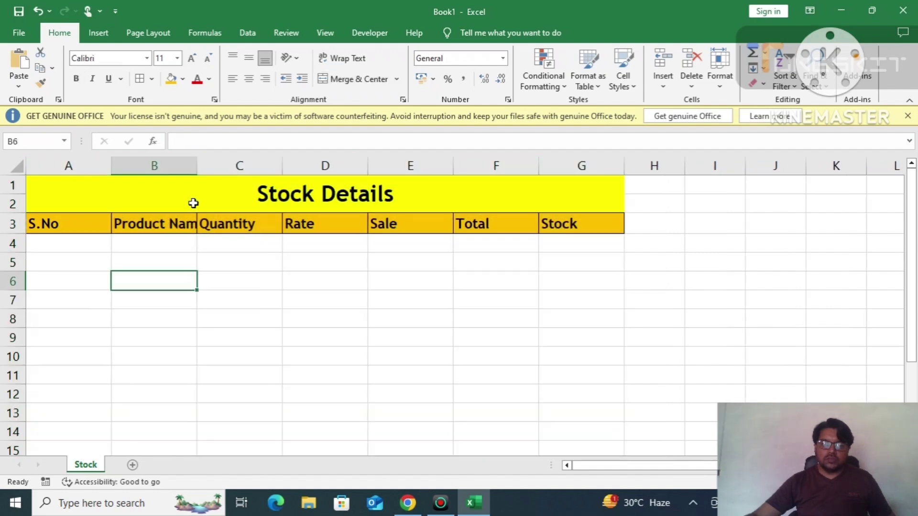
double_click(195, 171)
click(321, 332)
click(206, 331)
click(149, 302)
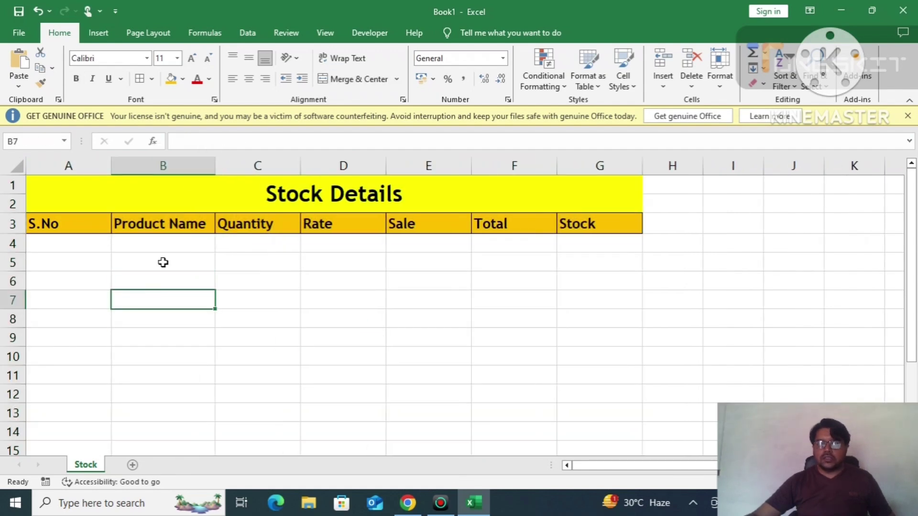
Step: Apply all borders to the table range from the title down to row 13, A1:G13
drag(158, 194, 158, 410)
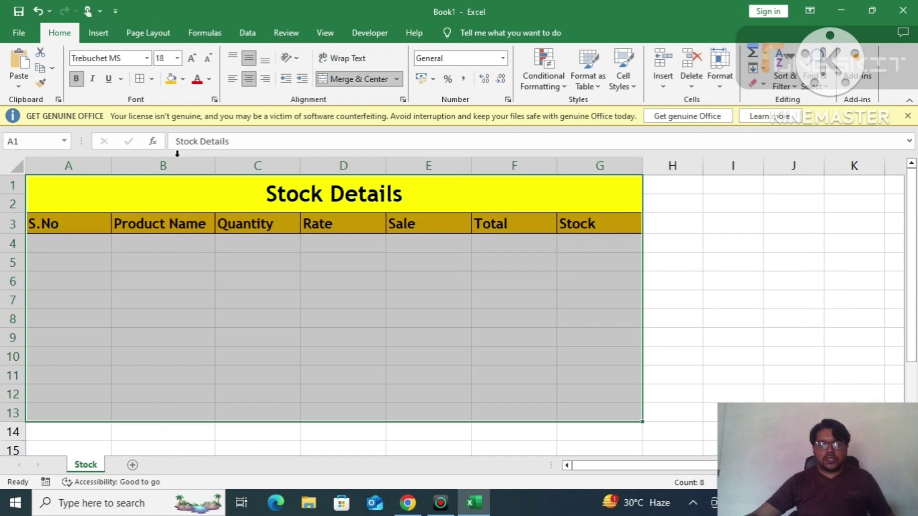
click(139, 79)
click(134, 320)
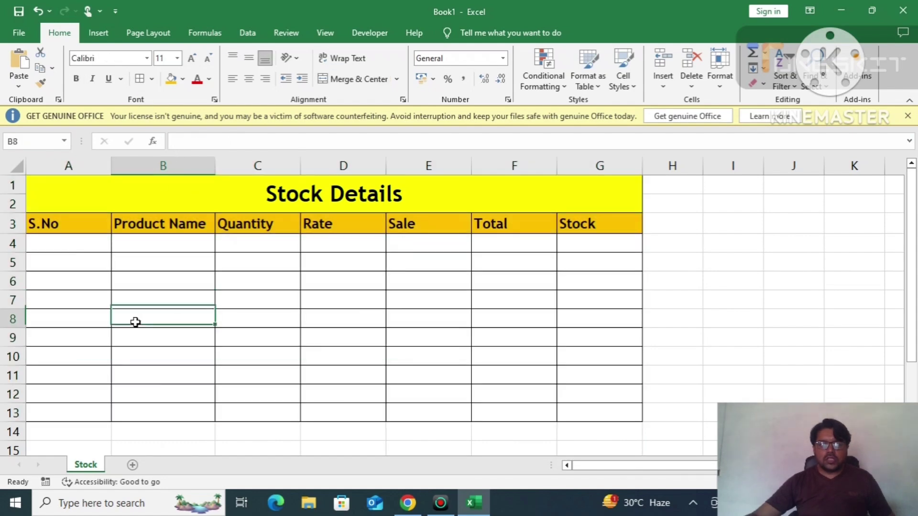
Step: Center the header texts in A3:G3 horizontally
click(73, 241)
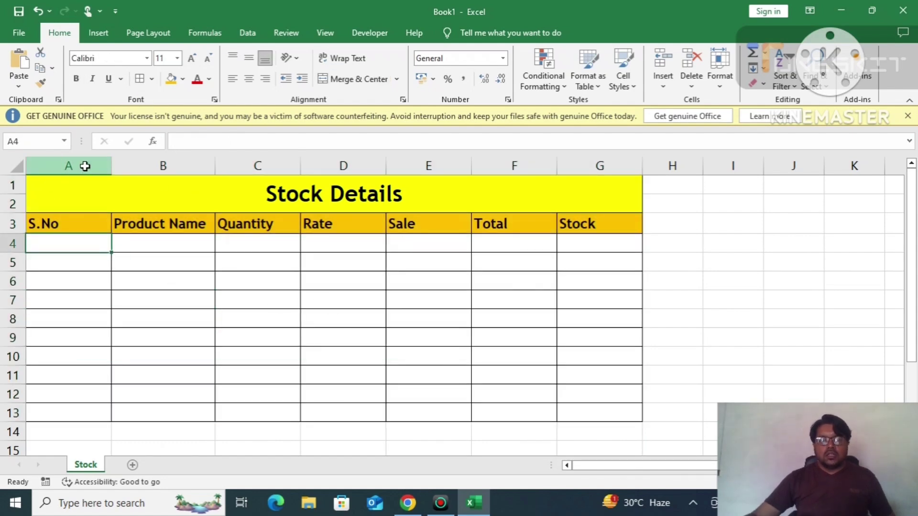
drag(84, 166, 604, 184)
click(139, 260)
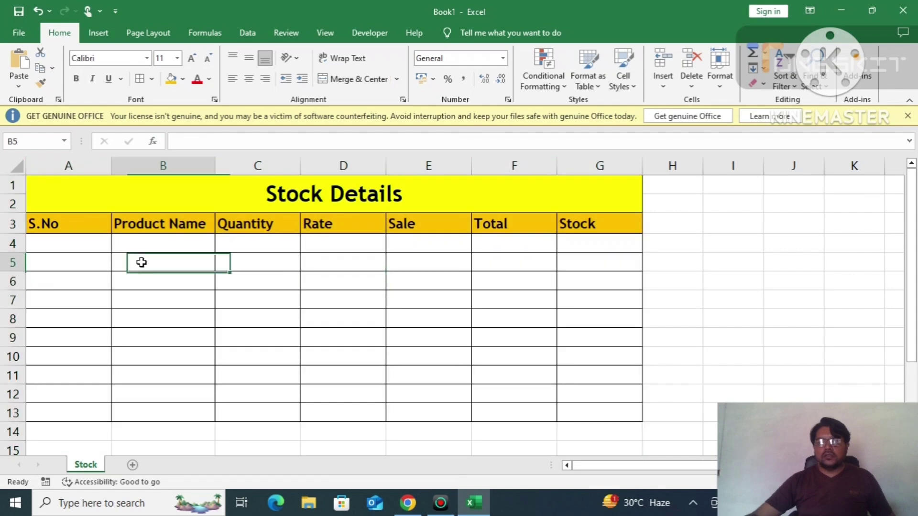
click(71, 262)
click(72, 241)
click(81, 225)
drag(81, 224, 595, 225)
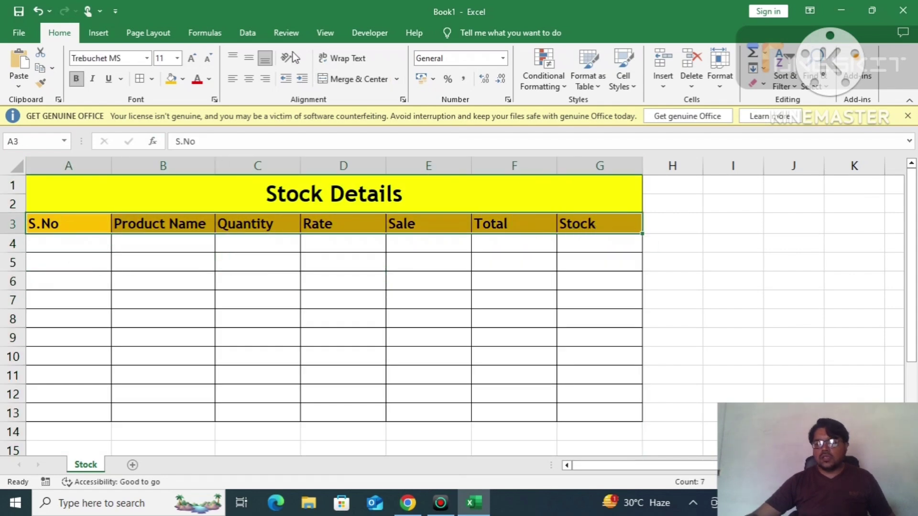
click(249, 79)
click(254, 301)
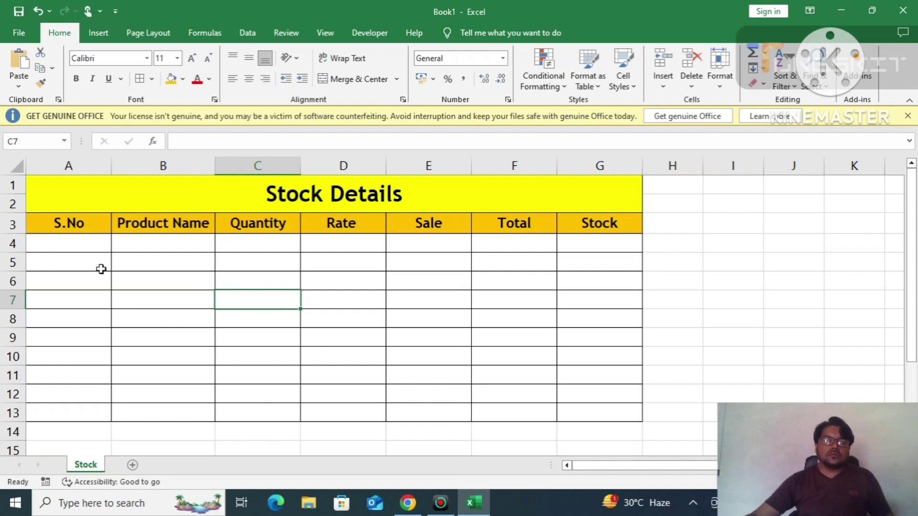
Step: Enter 1 and 2 as the first serial numbers in A4:A5 and fill the series down to 10 in A13
click(93, 247)
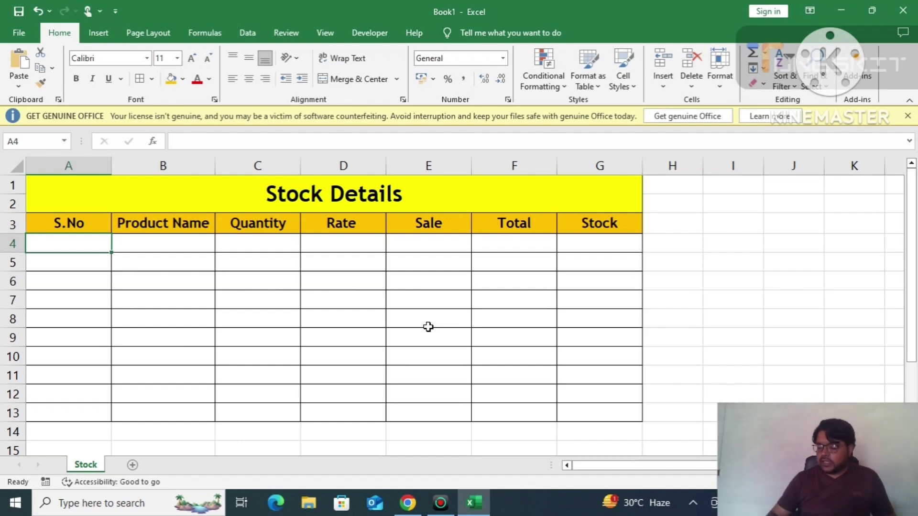
text(1)
key(Return)
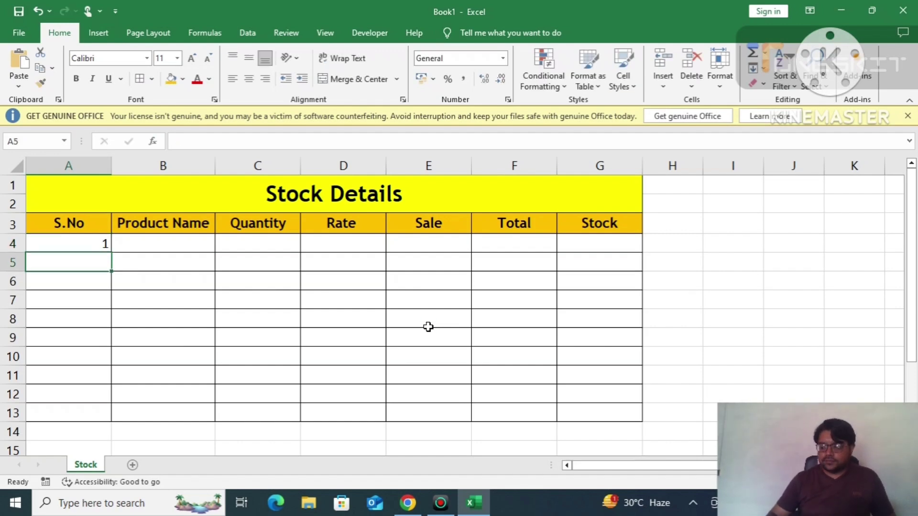
text(2)
key(Return)
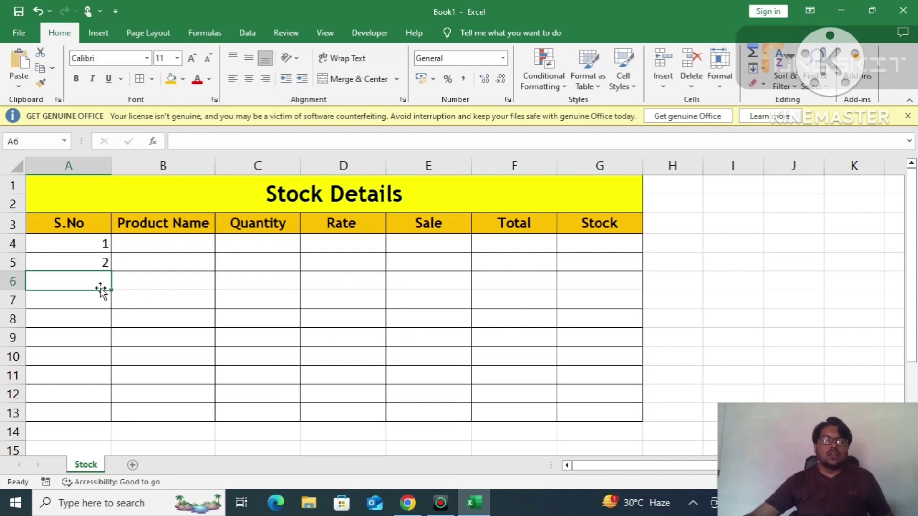
drag(70, 242, 112, 420)
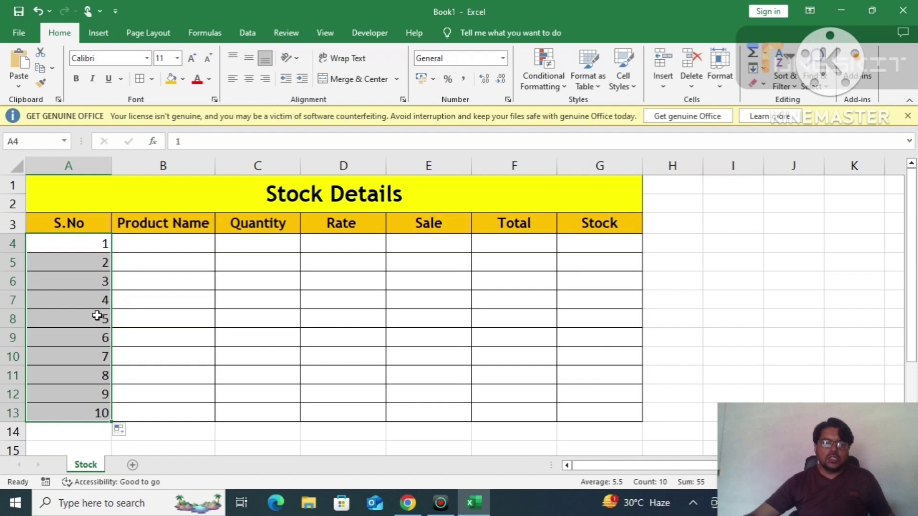
Step: Center the serial numbers in A4:A13 horizontally
click(168, 352)
drag(74, 245, 57, 405)
click(157, 318)
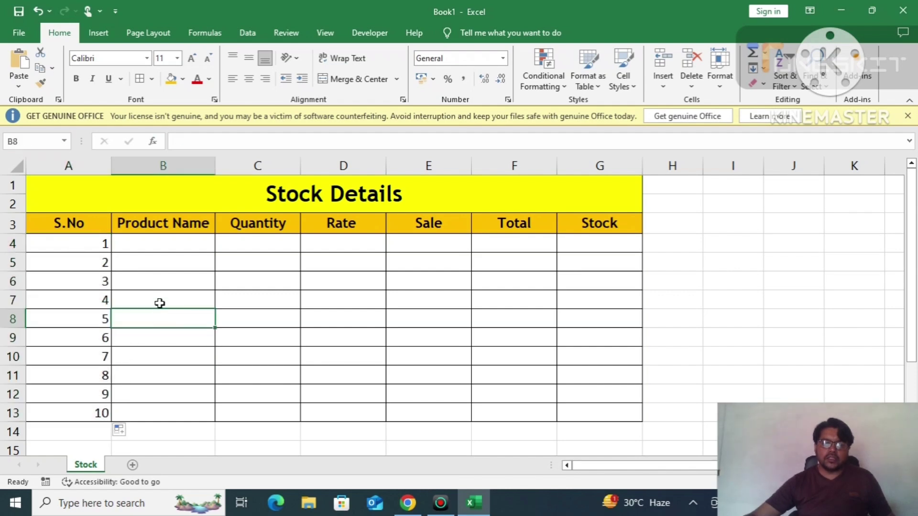
drag(63, 238, 51, 407)
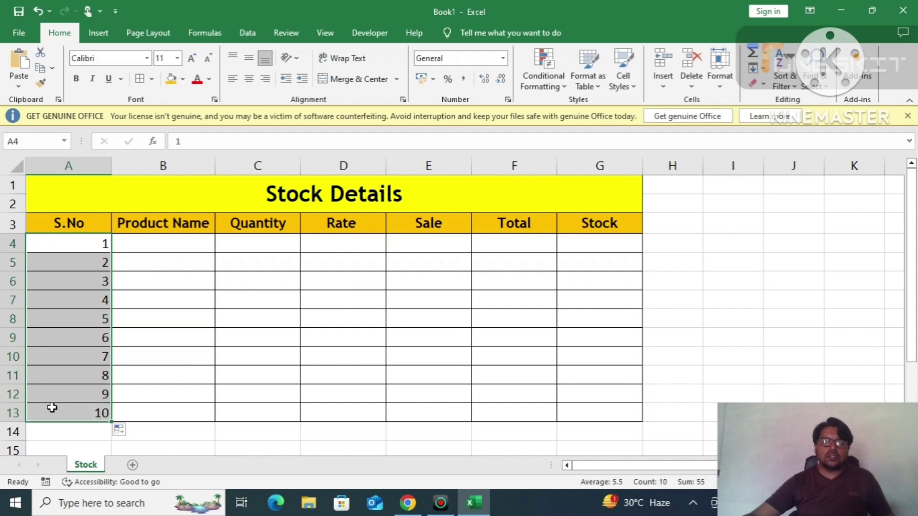
click(249, 79)
click(213, 266)
Step: Enter the product names Keyboard, Mouse, Handsfree, Data Cable, Power Cable, USB, LCD, Laptop, VGA Cable and Mobile in B4:B13
click(177, 245)
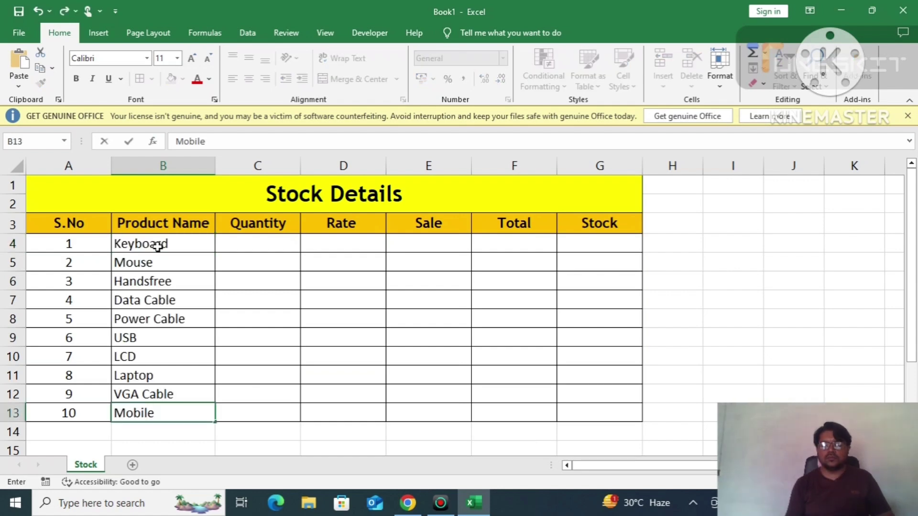
key(Return)
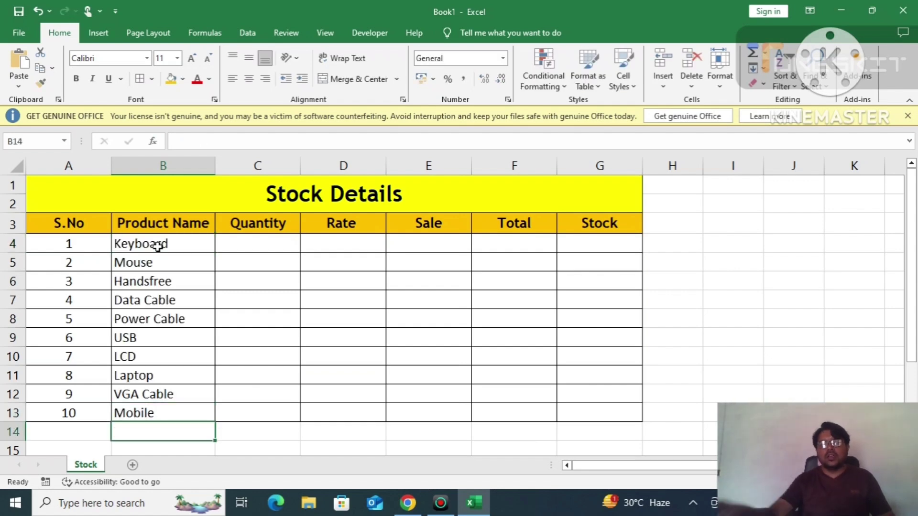
Step: Enter the quantities 10, 10, 10, 20 and 20 for Keyboard through Power Cable in C4:C8
click(248, 252)
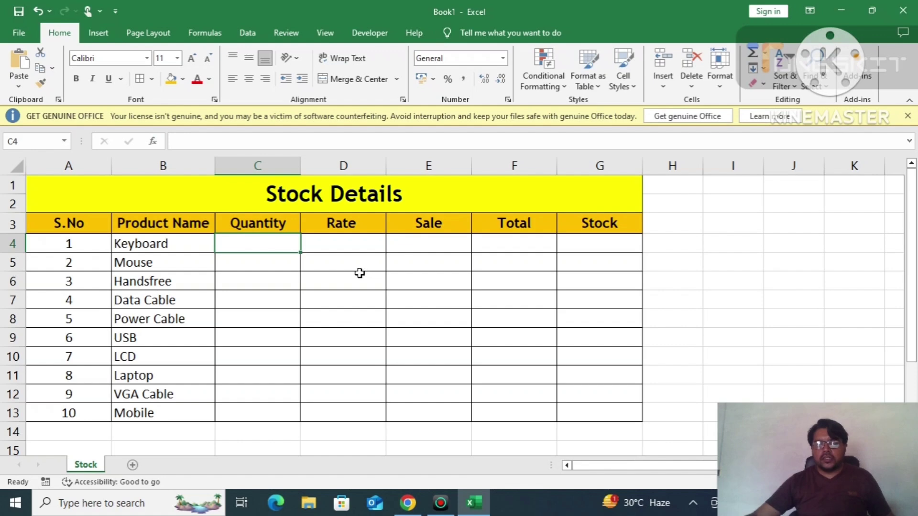
text(10)
key(Return)
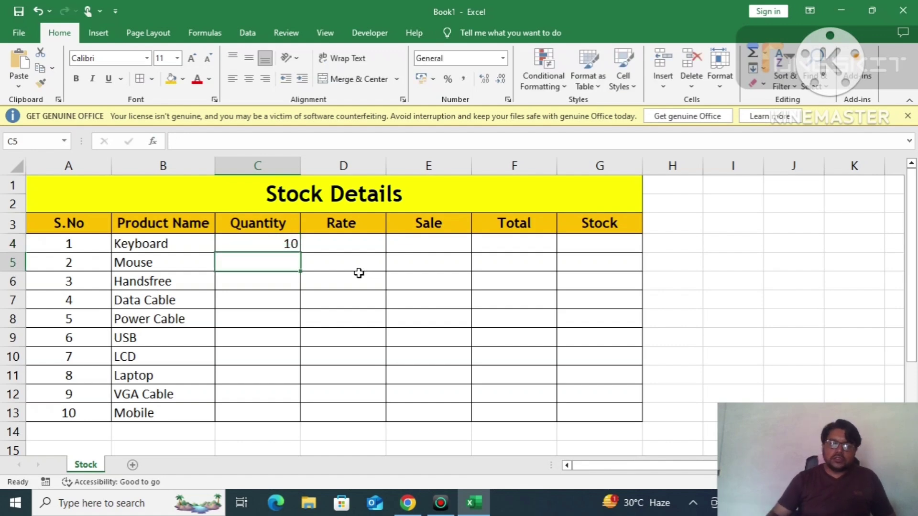
text(10)
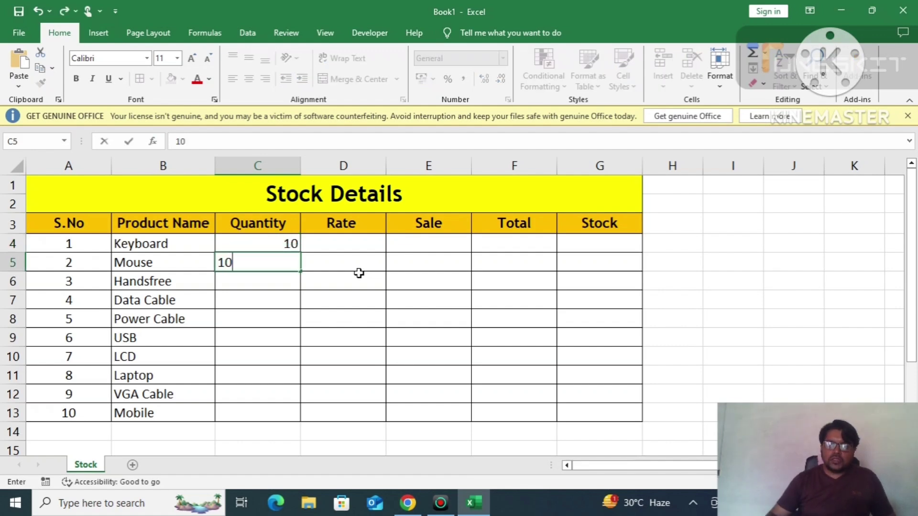
key(Return)
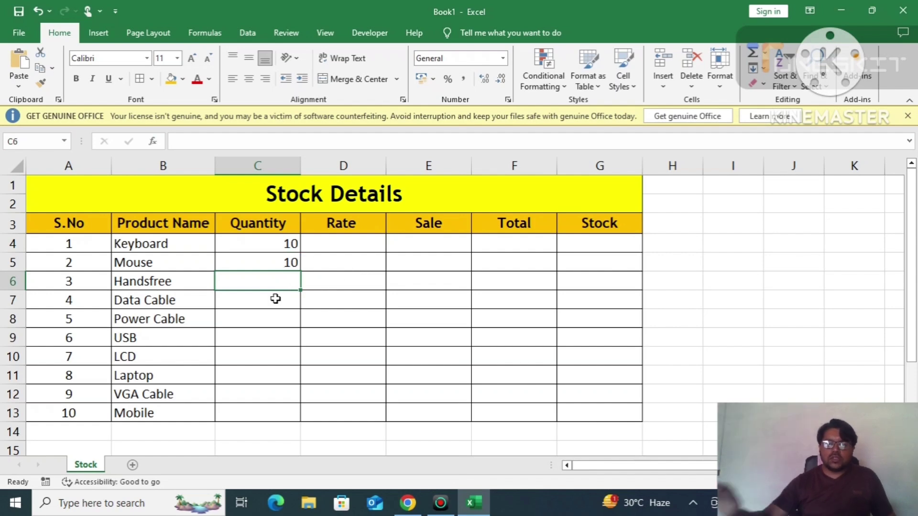
text(10)
key(Return)
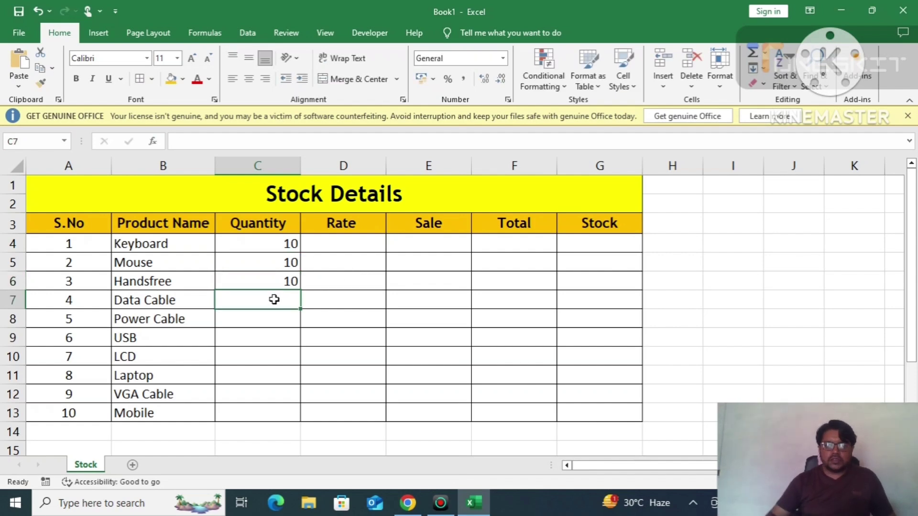
text(1)
key(BackSpace)
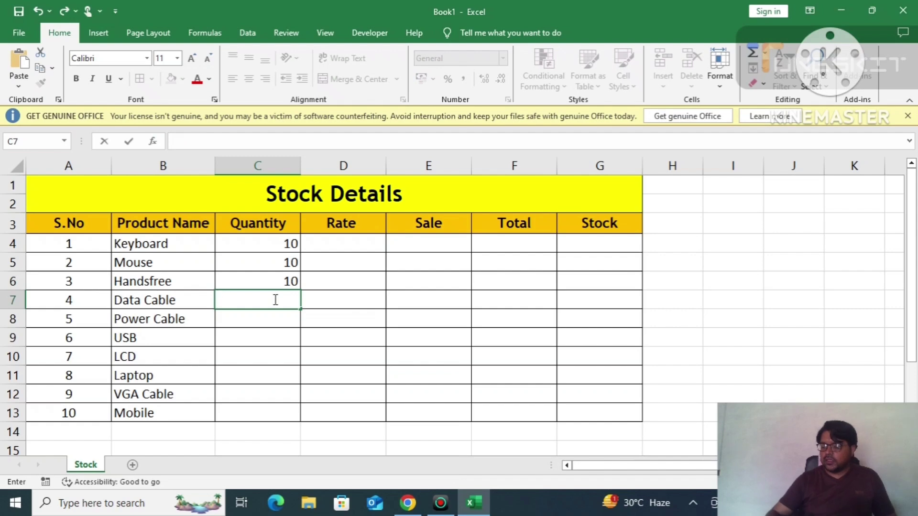
text(20)
key(Return)
text(20)
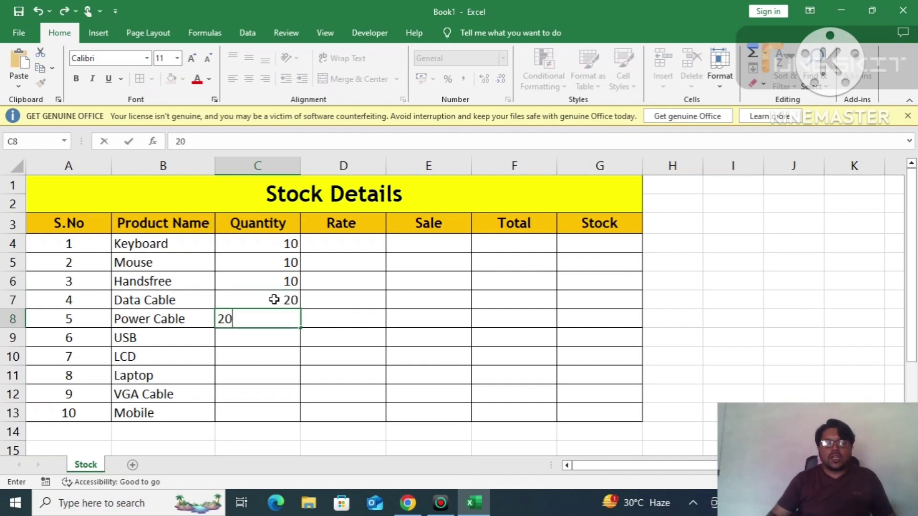
key(Return)
Step: Enter the quantities 10, 5, 5, 10 and 5 for USB through Mobile in C9:C13
text(10)
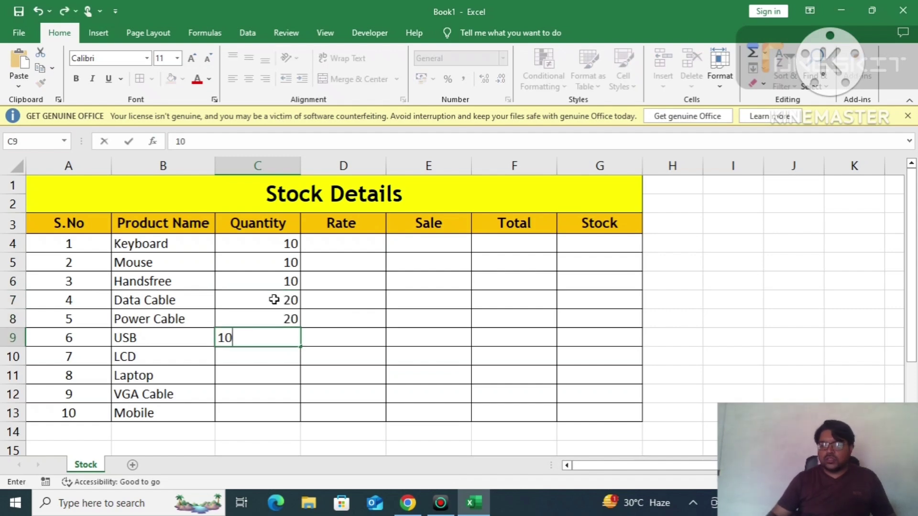
key(Return)
text(5)
key(Return)
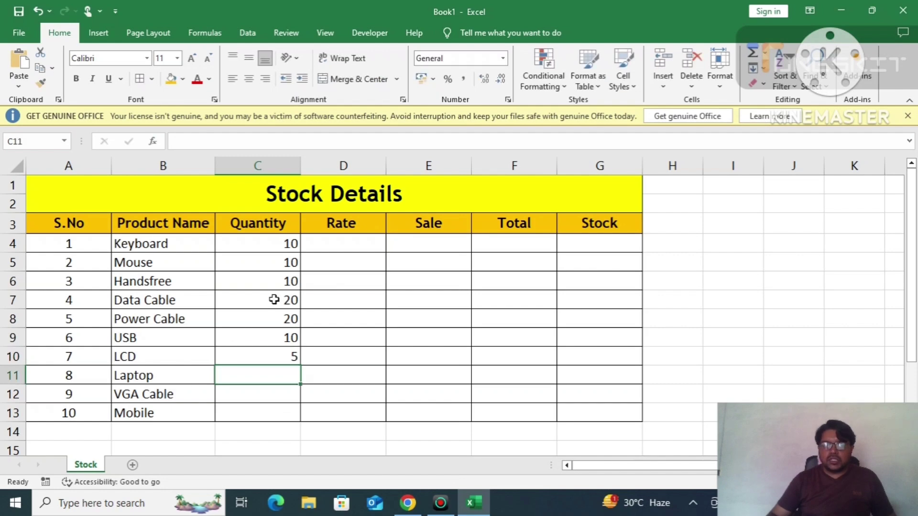
text(5)
key(Return)
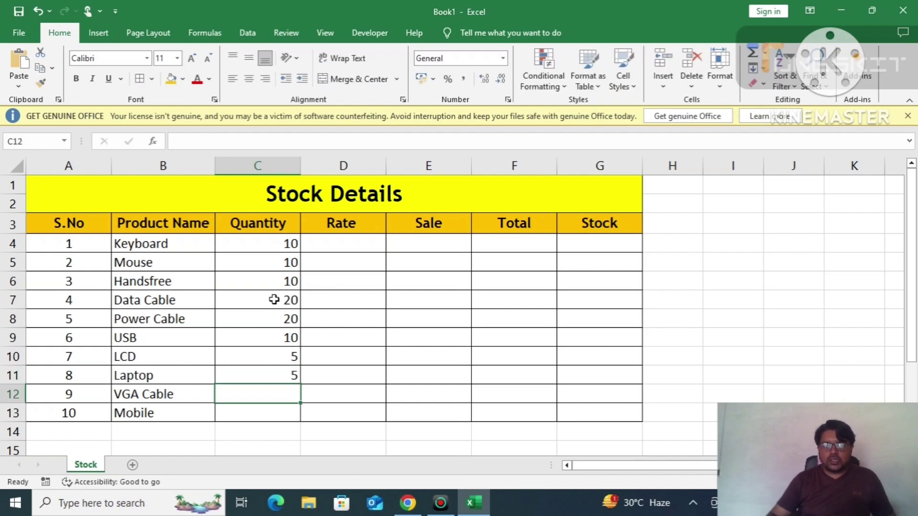
text(10)
key(Return)
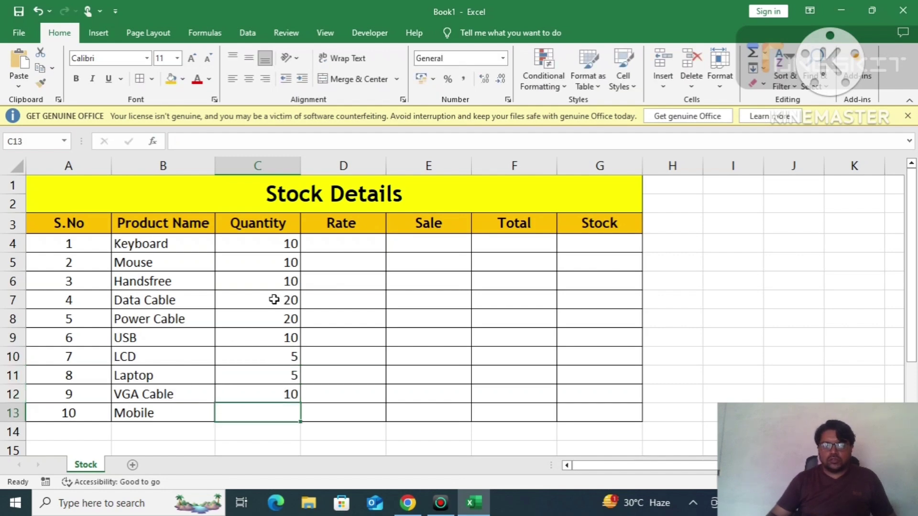
text(5)
key(Return)
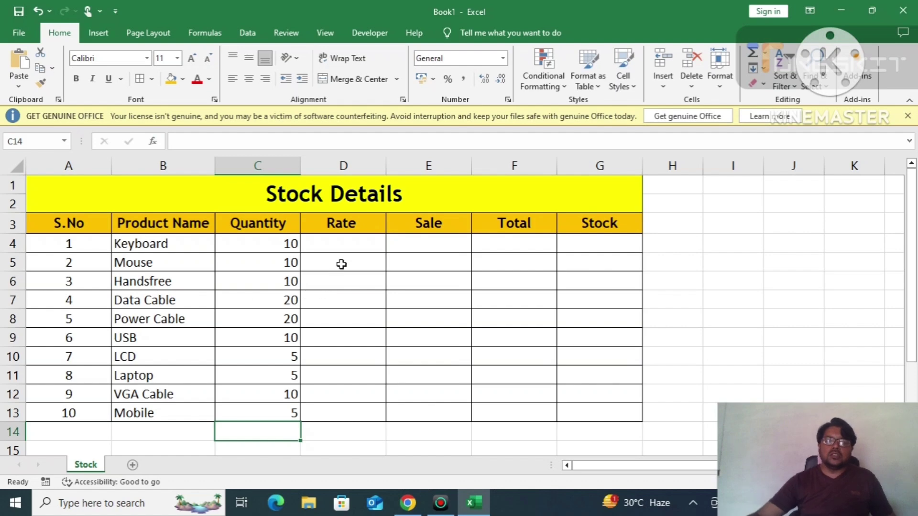
Step: Enter the Keyboard total in F4 as rate times sale with the formula =D4*E4
click(377, 246)
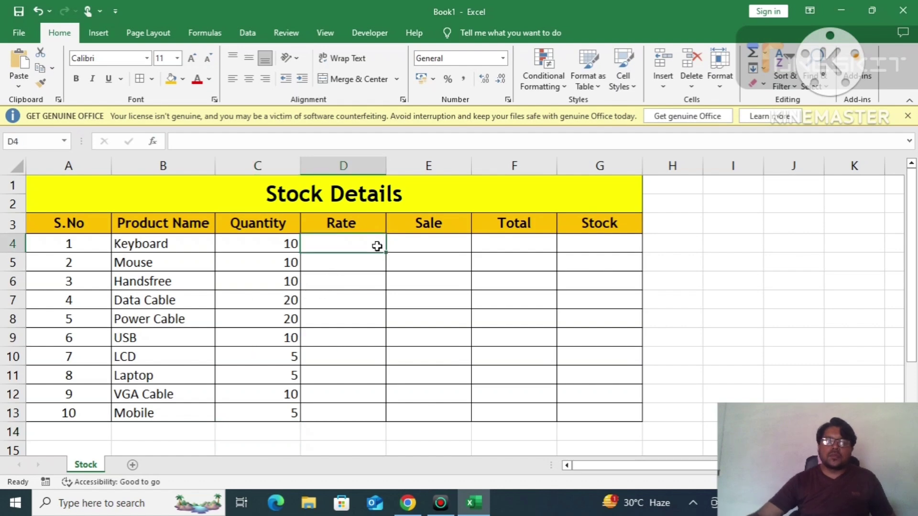
click(437, 241)
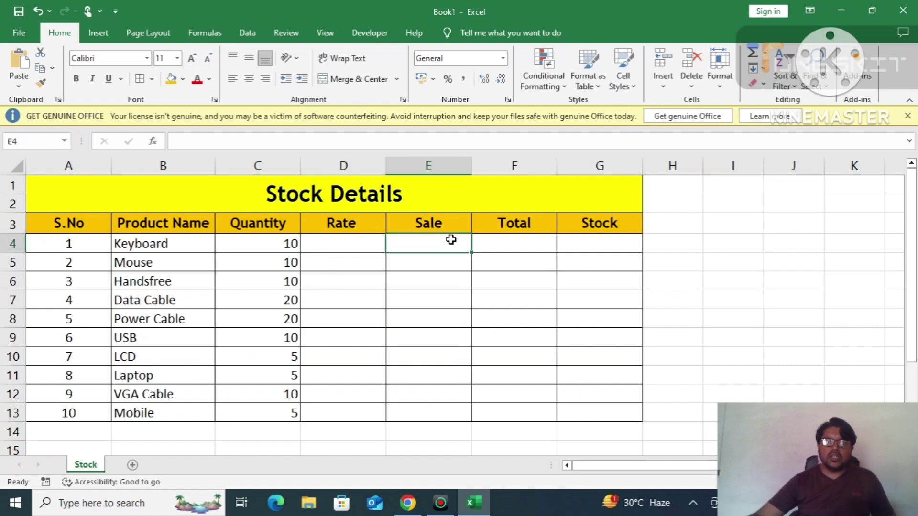
click(518, 240)
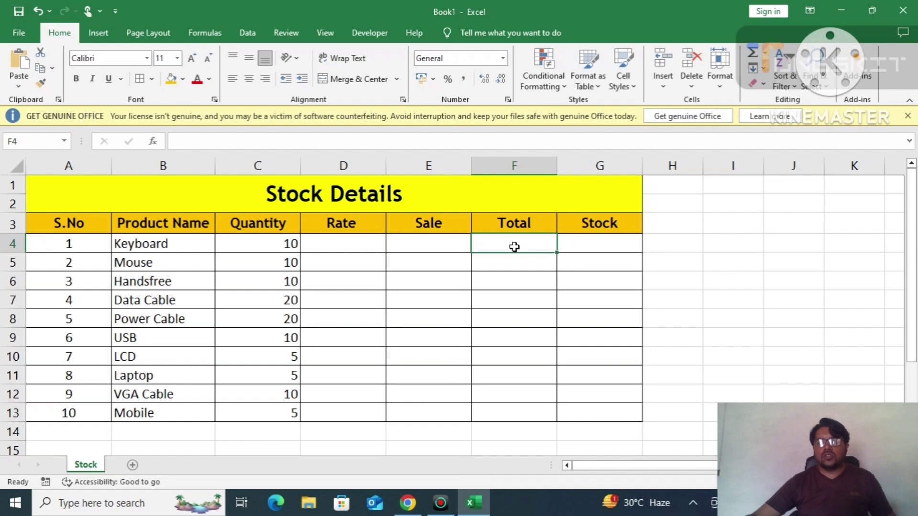
text(=)
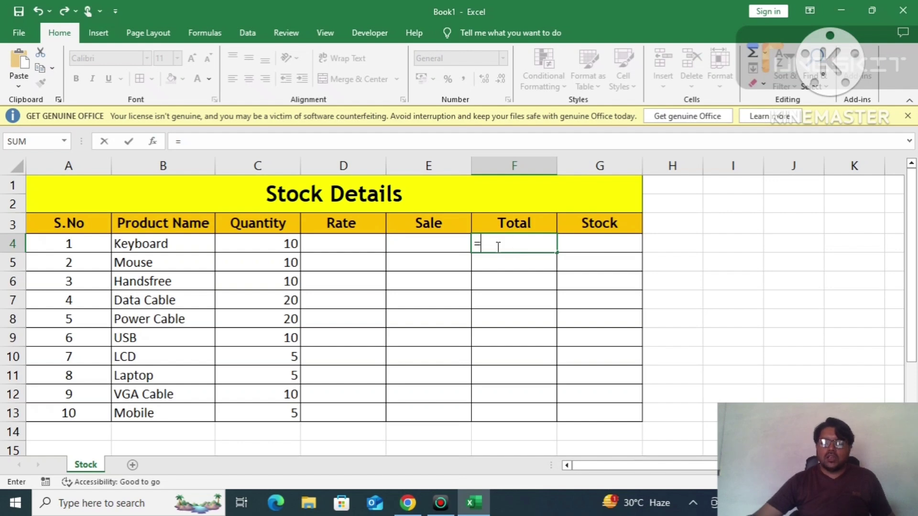
click(338, 244)
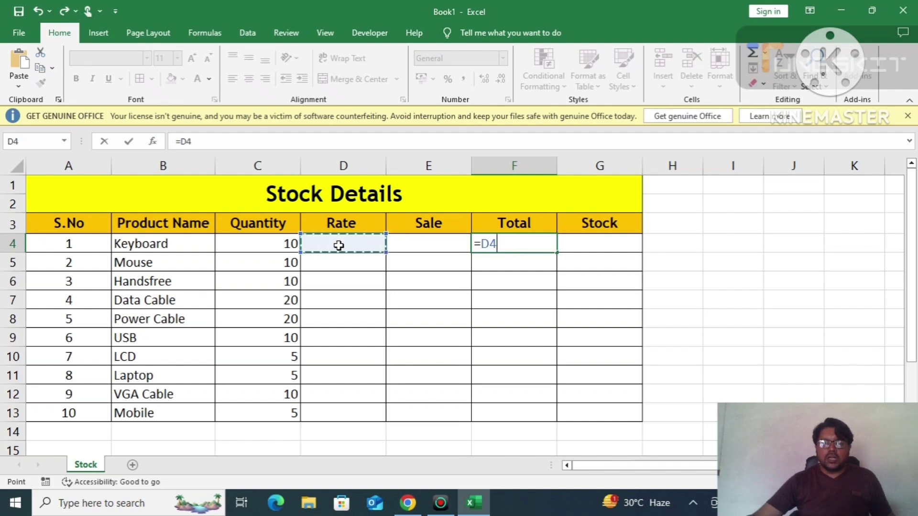
text(*)
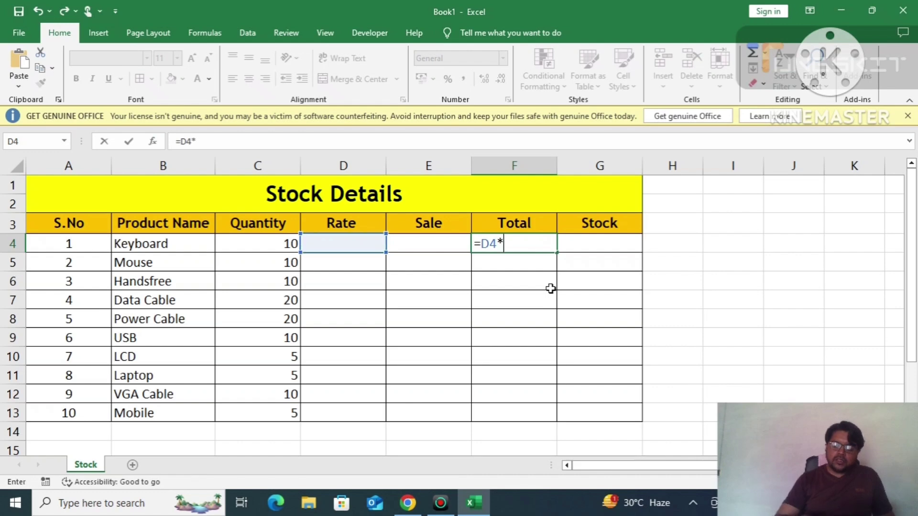
click(433, 243)
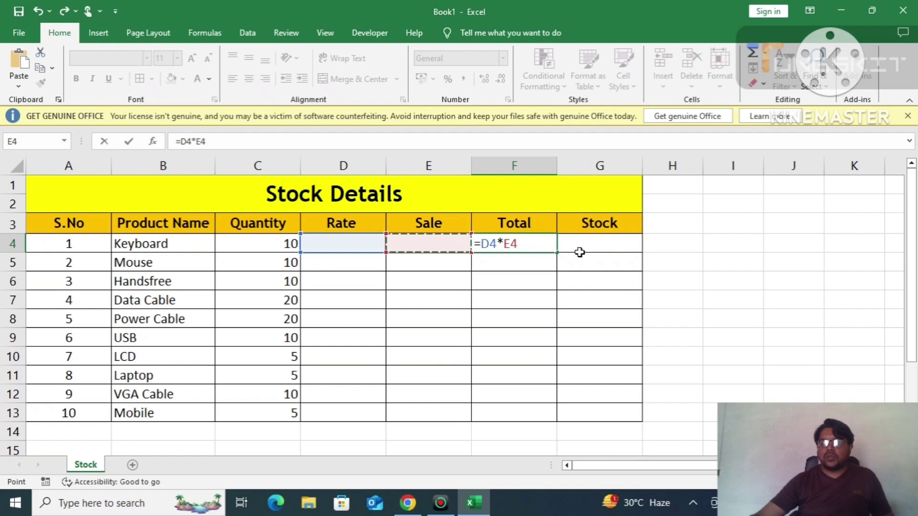
key(Return)
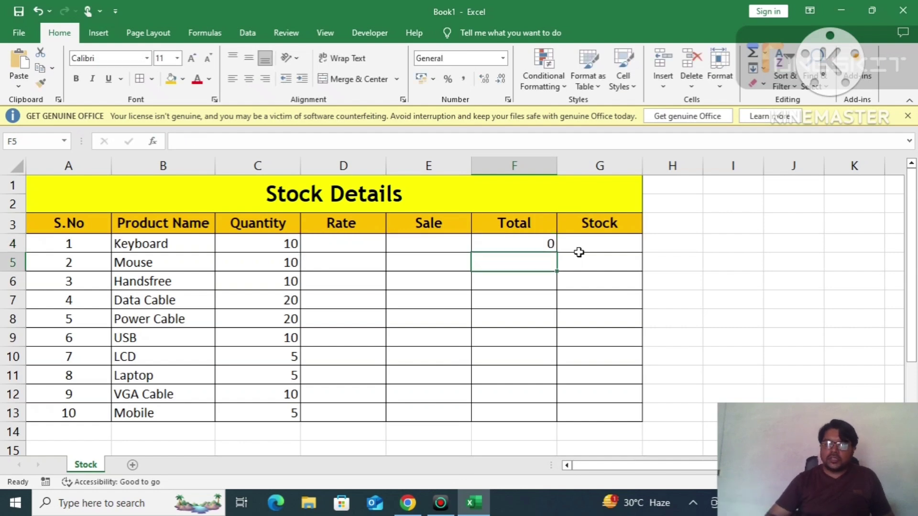
Step: Copy the Total formula from F4 down through F13
click(540, 248)
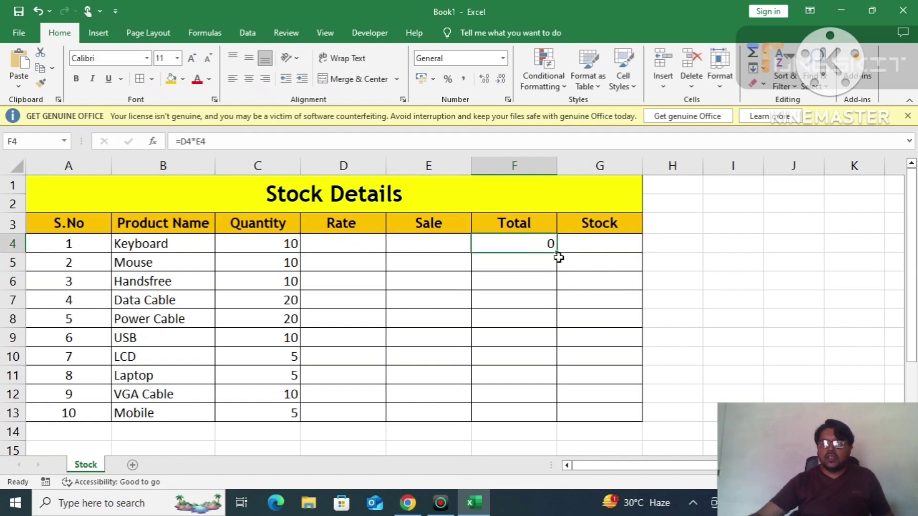
drag(557, 253, 557, 421)
click(535, 277)
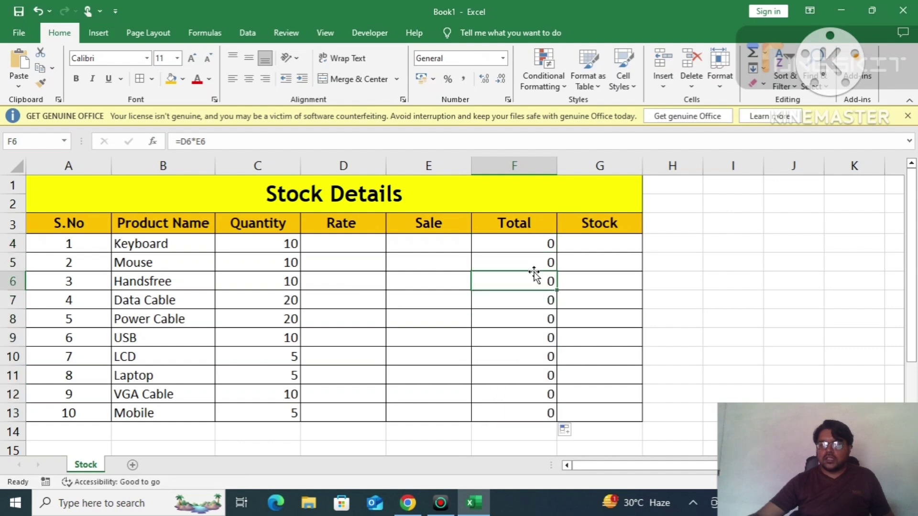
Step: Enter the Keyboard stock in G4 as quantity minus sale with the formula =C4-E4
click(607, 247)
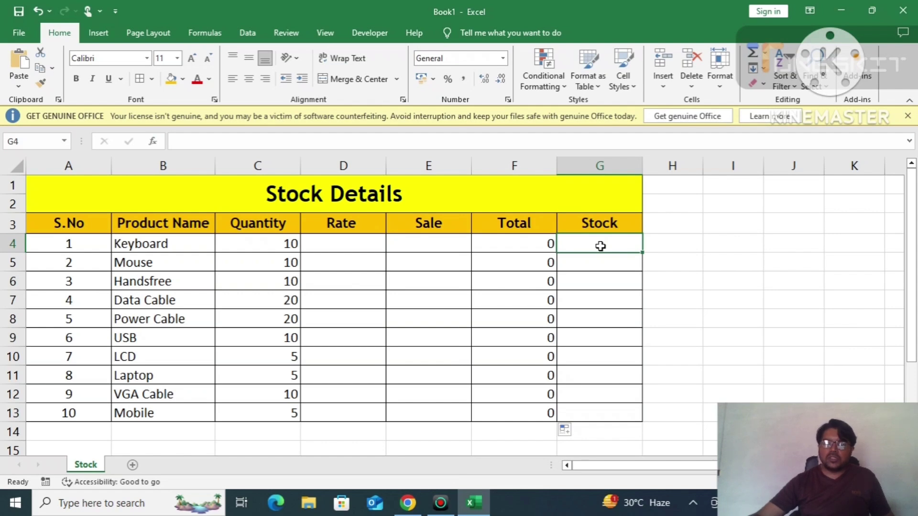
text(=)
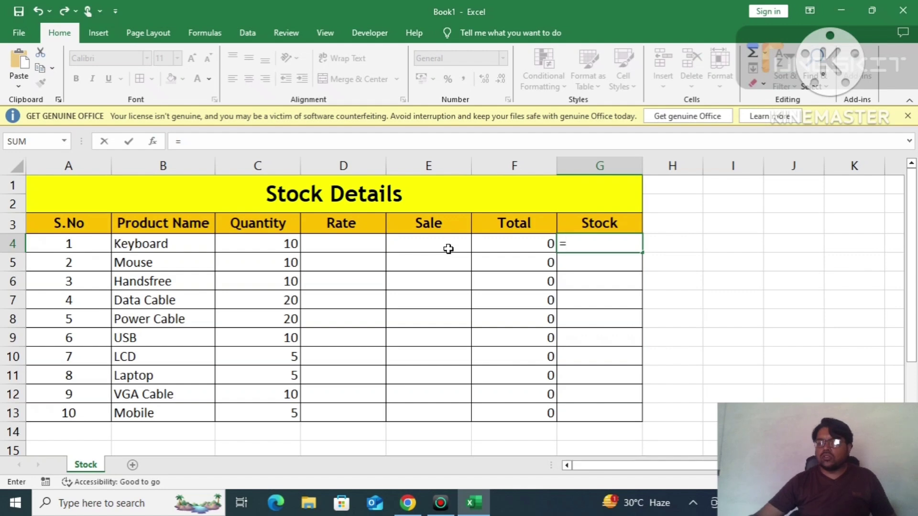
click(244, 243)
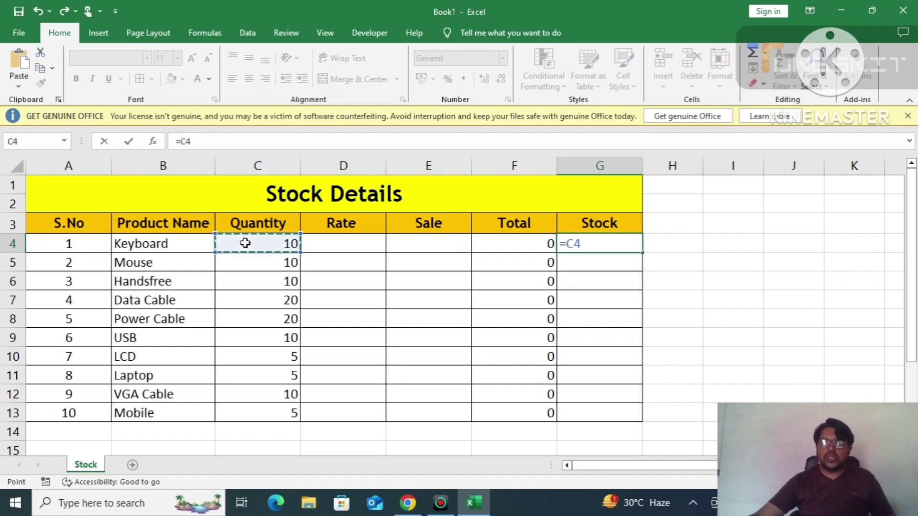
text(-)
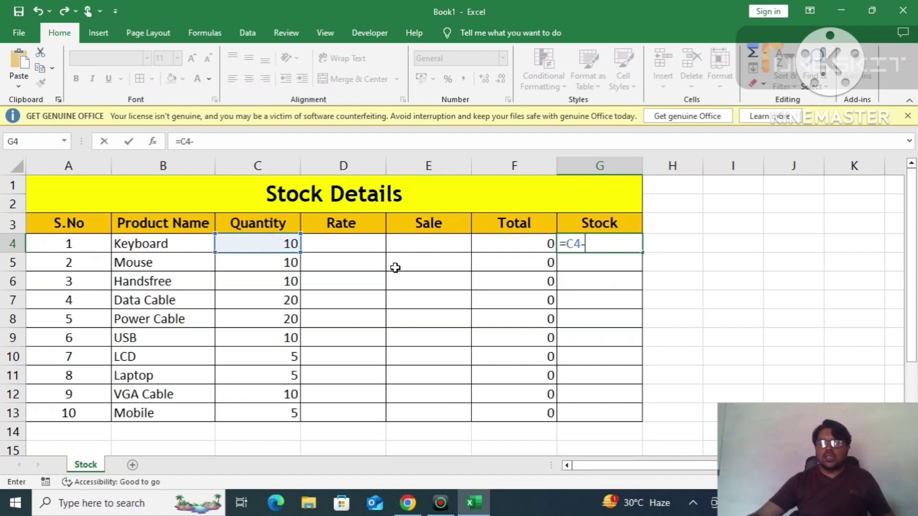
click(422, 244)
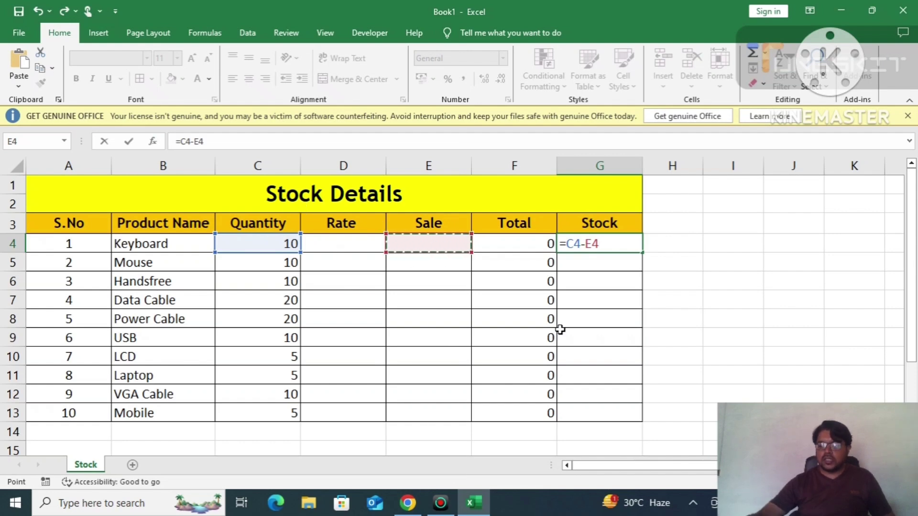
key(Return)
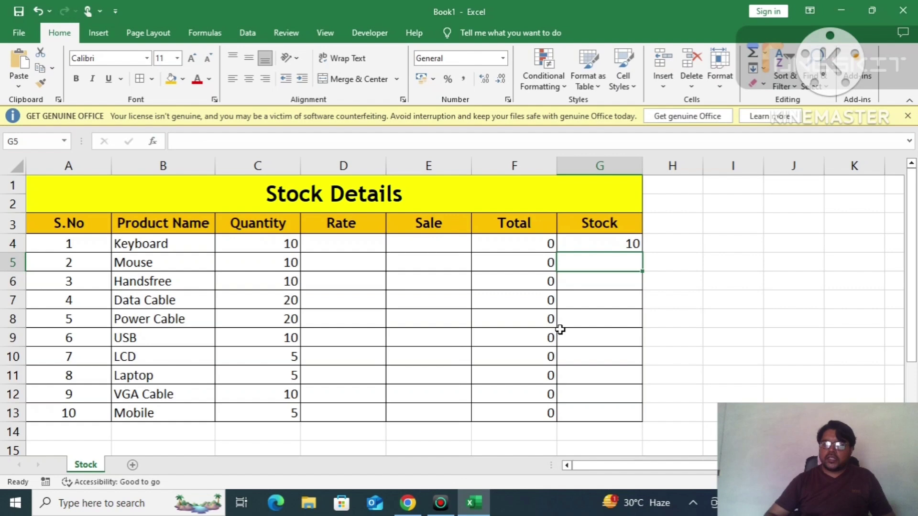
Step: Copy the Stock formula from G4 down through G13
click(601, 244)
drag(642, 264, 641, 417)
click(734, 317)
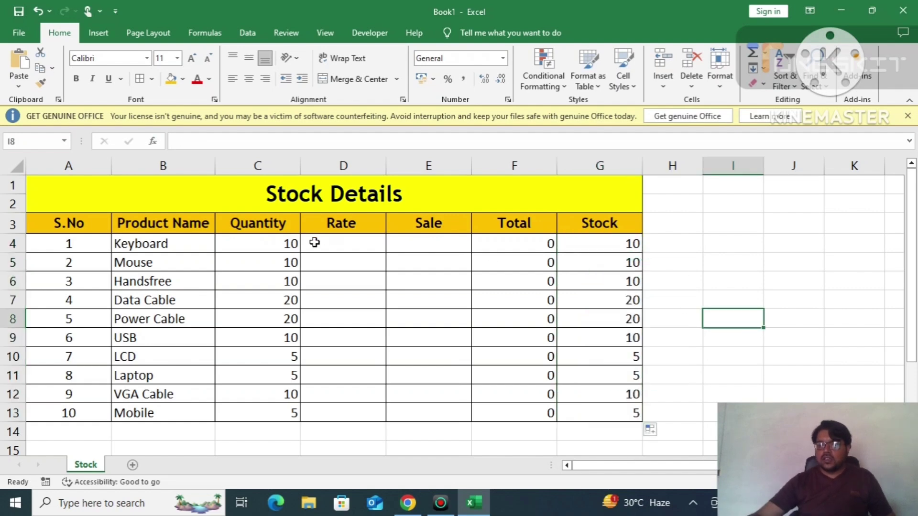
Step: Enter the rates 100, 50, 30, 15, 20, 50, 100, 100, 20 and 100 in D4:D13
click(343, 244)
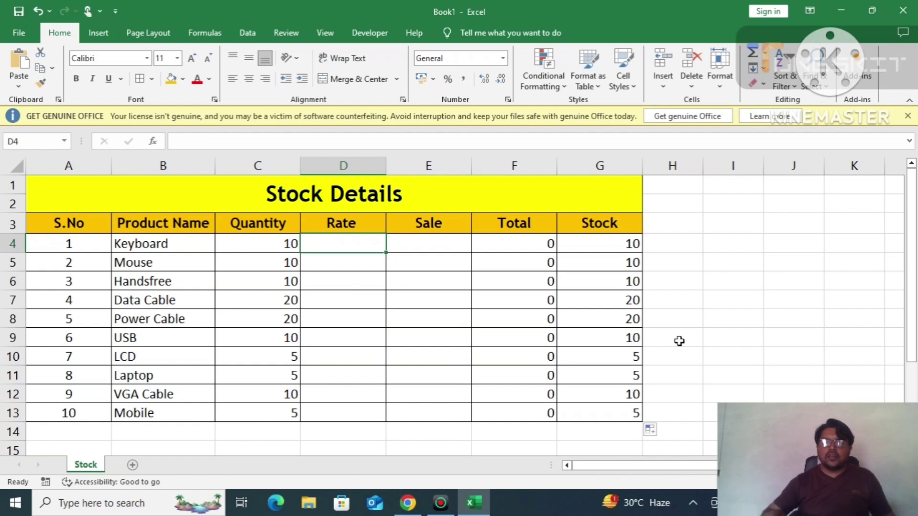
text(100)
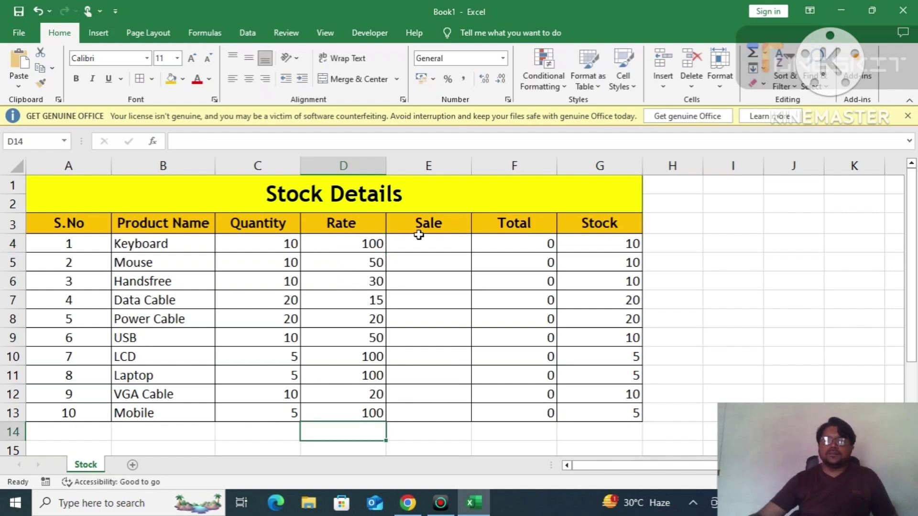
Step: Enter a sale of 2 for Keyboard in E4 and check that row's total and stock
click(426, 242)
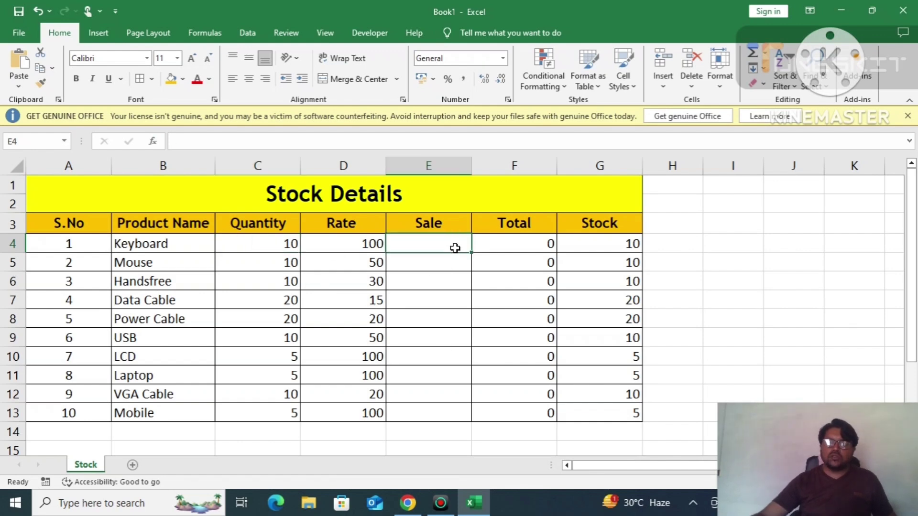
text(2)
key(Return)
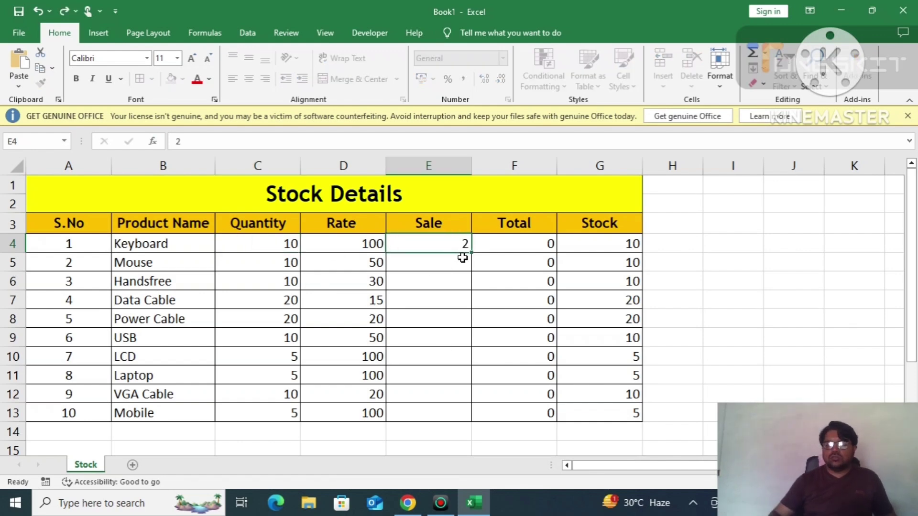
click(358, 242)
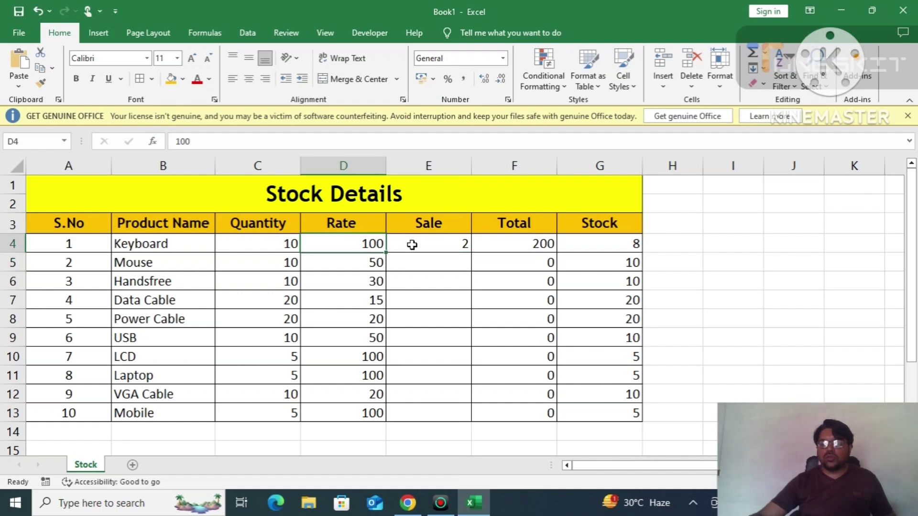
click(526, 237)
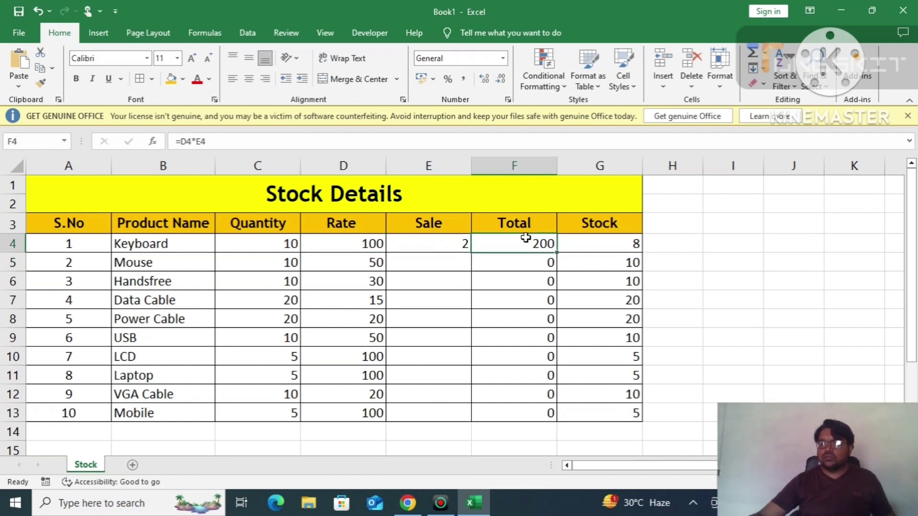
click(621, 242)
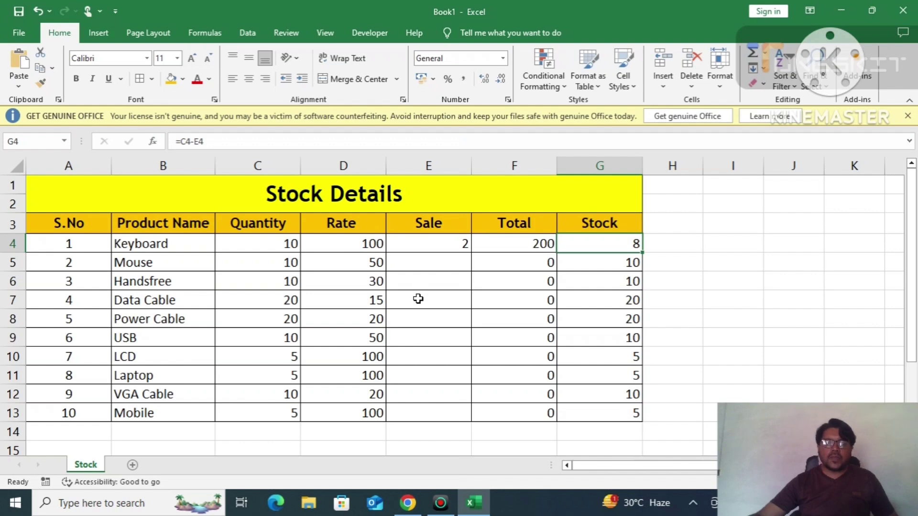
Step: Enter a sale of 5 for Power Cable in E8
click(409, 325)
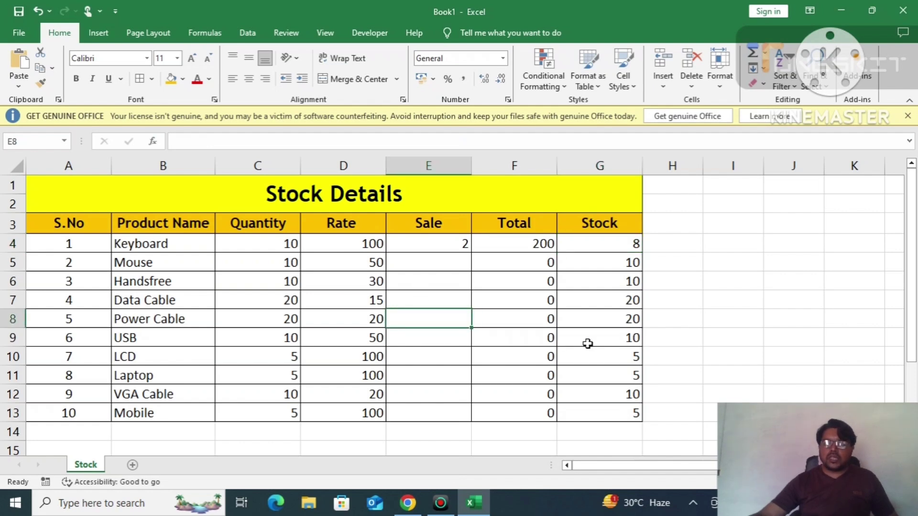
key(F2)
text(5)
key(Return)
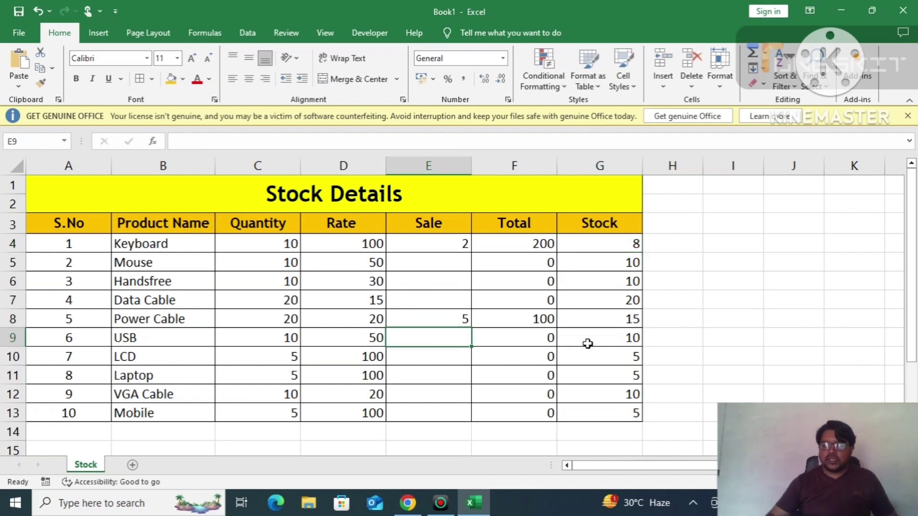
Step: Examine the Power Cable row's rate, sale and quantity against its Total and Stock formulas
click(351, 319)
click(457, 317)
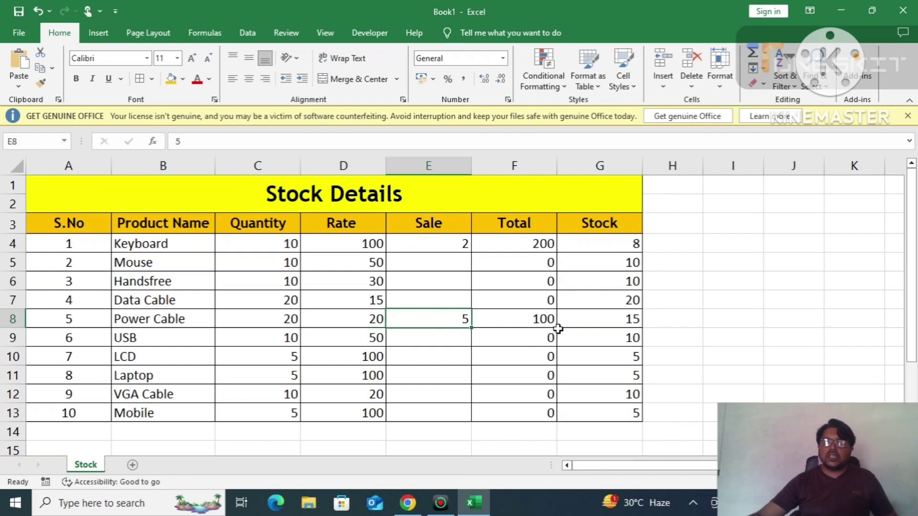
click(554, 319)
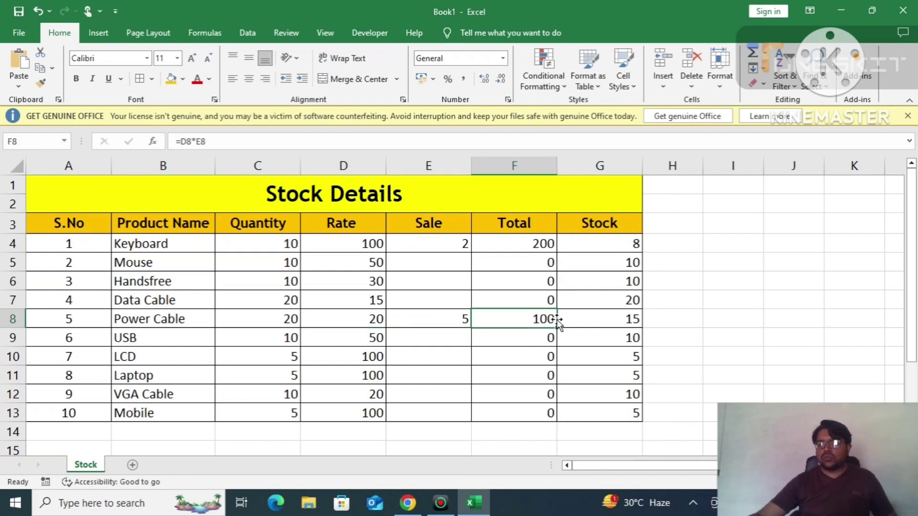
click(617, 319)
click(349, 320)
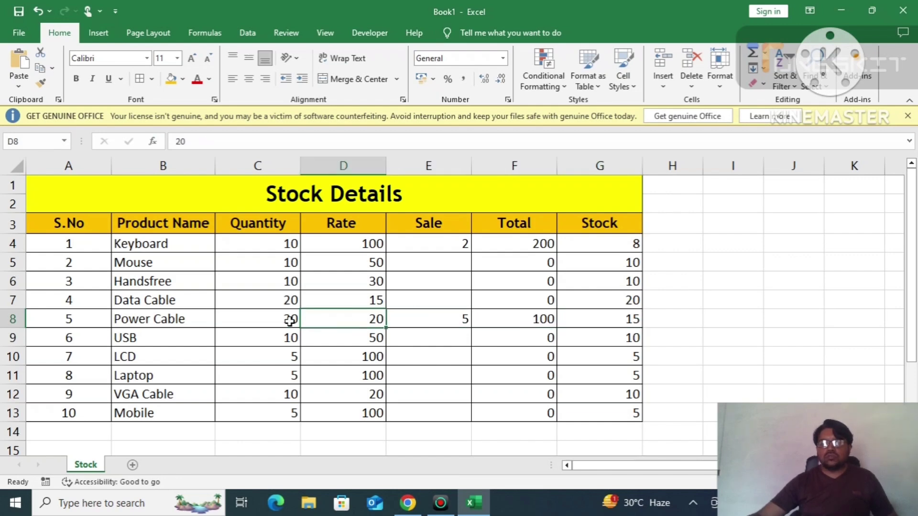
click(289, 321)
click(612, 321)
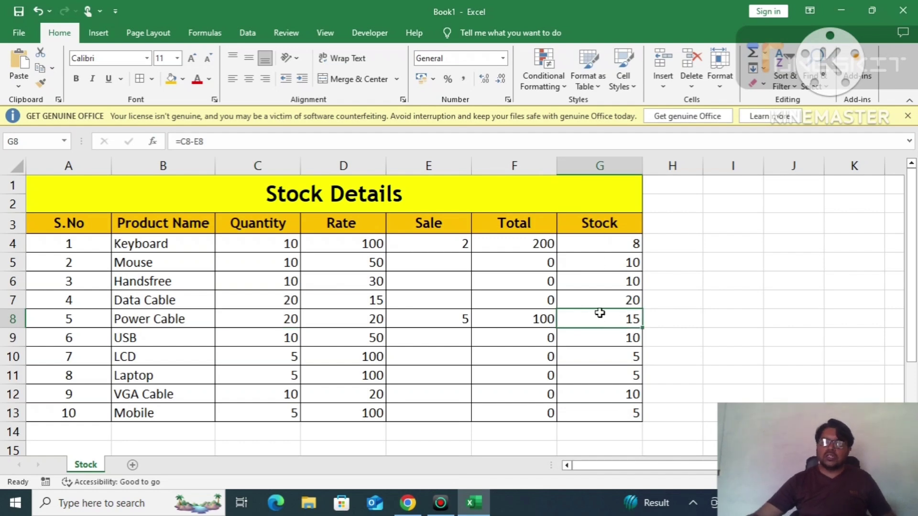
click(420, 433)
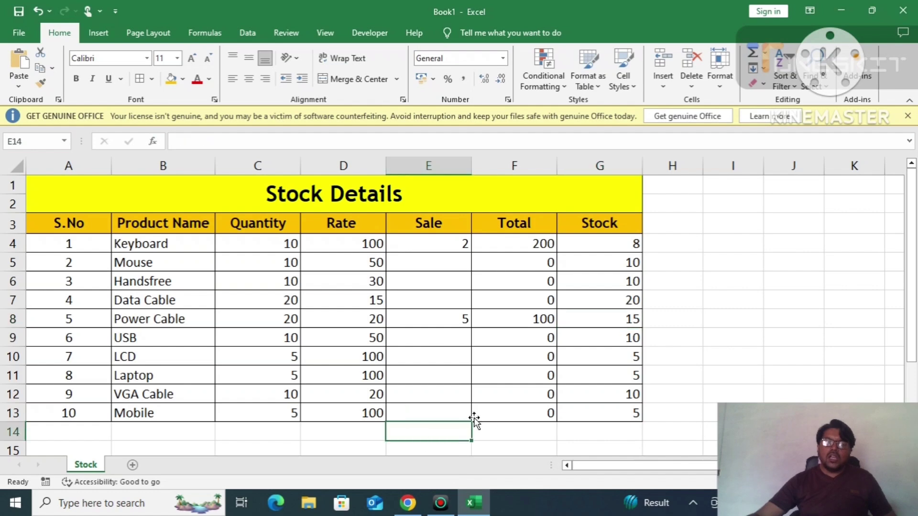
Step: Enter a sale of 2 for Laptop in E11 and check that row's total and stock
click(434, 373)
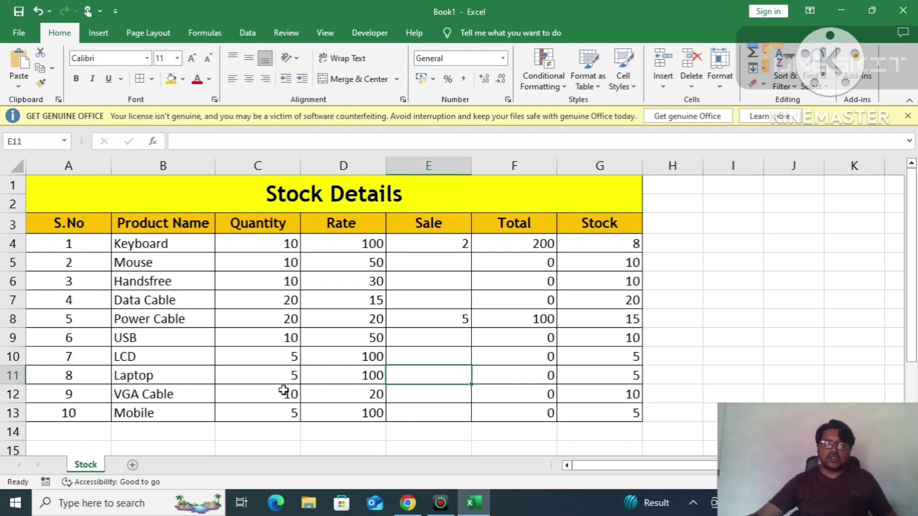
text(2)
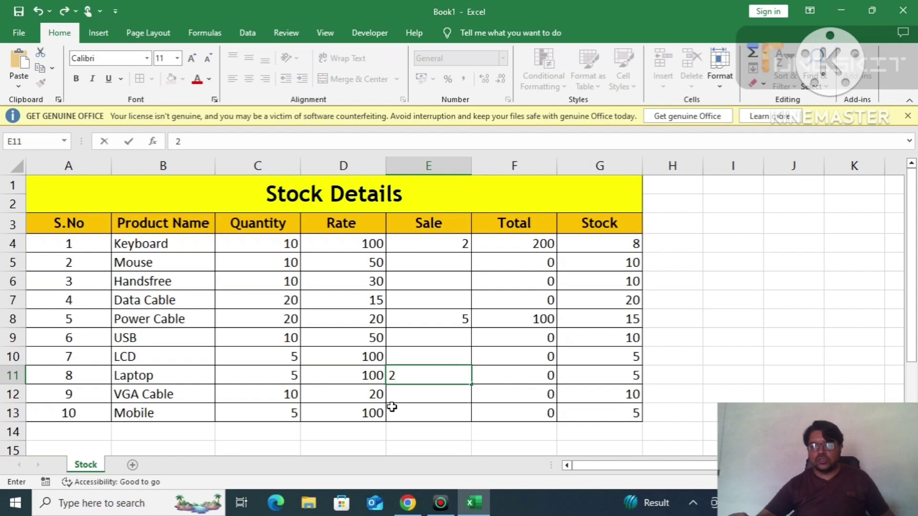
key(Return)
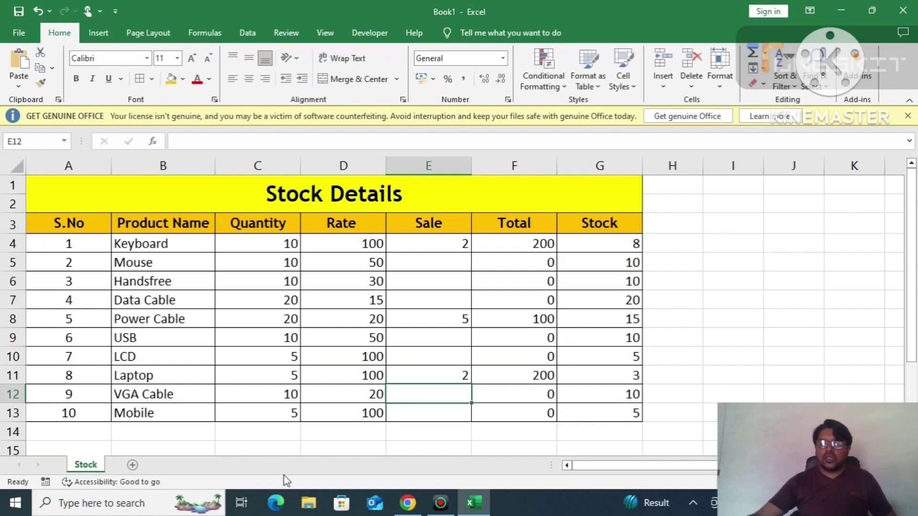
click(348, 375)
click(524, 375)
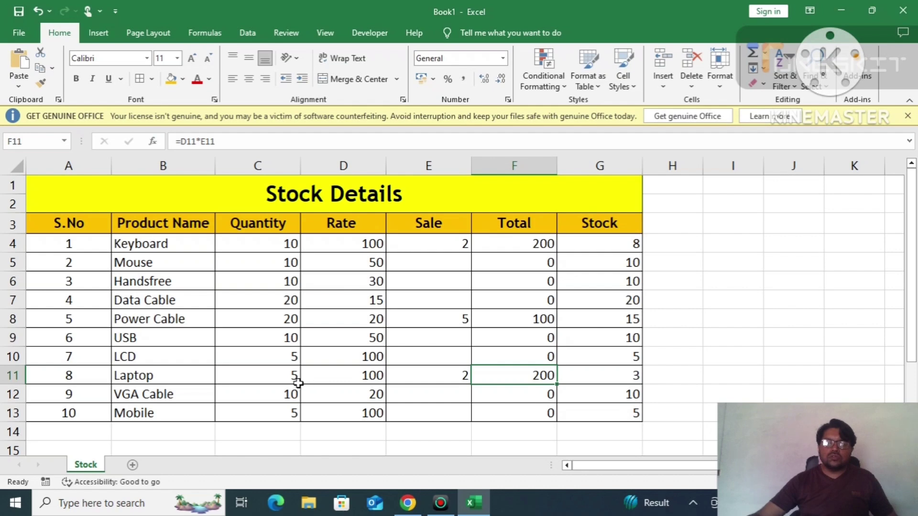
click(283, 375)
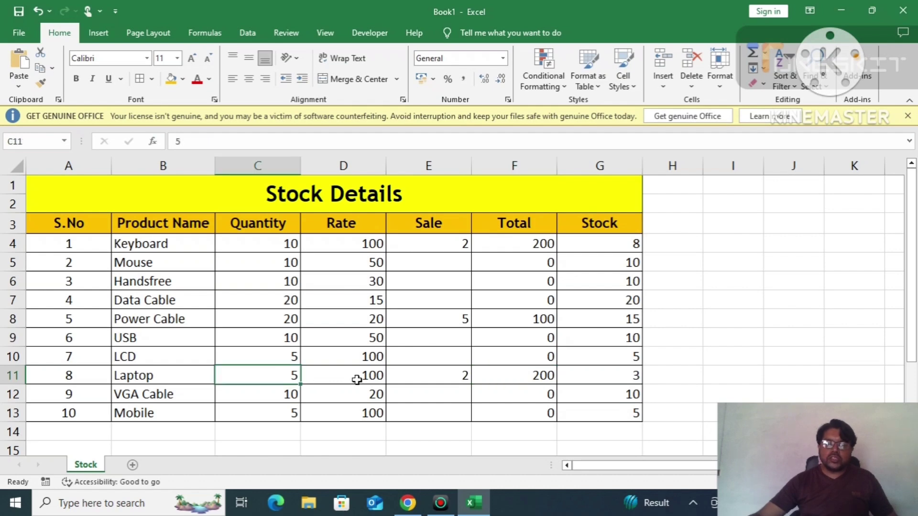
click(607, 377)
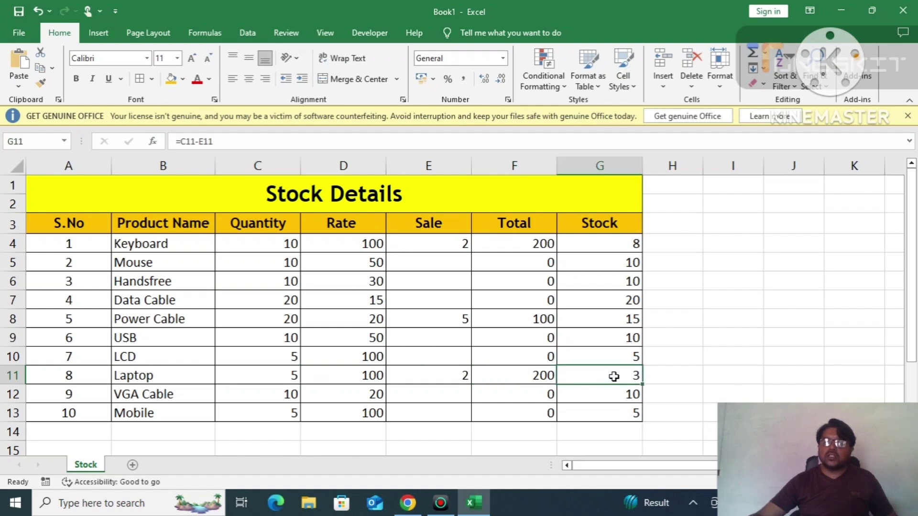
click(691, 376)
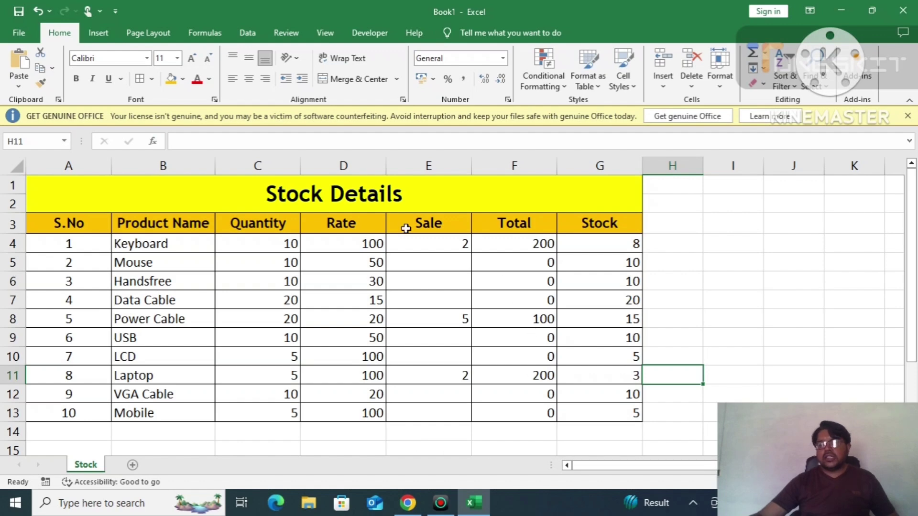
drag(79, 202, 301, 412)
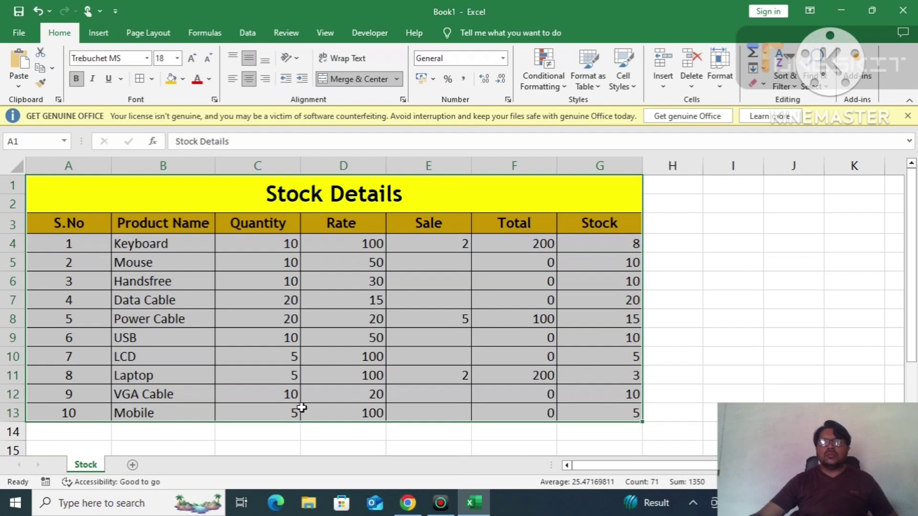
click(289, 340)
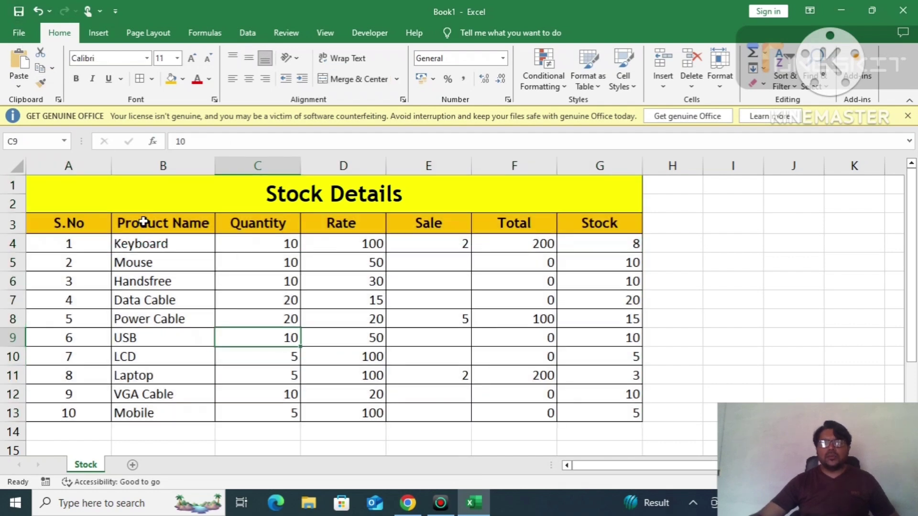